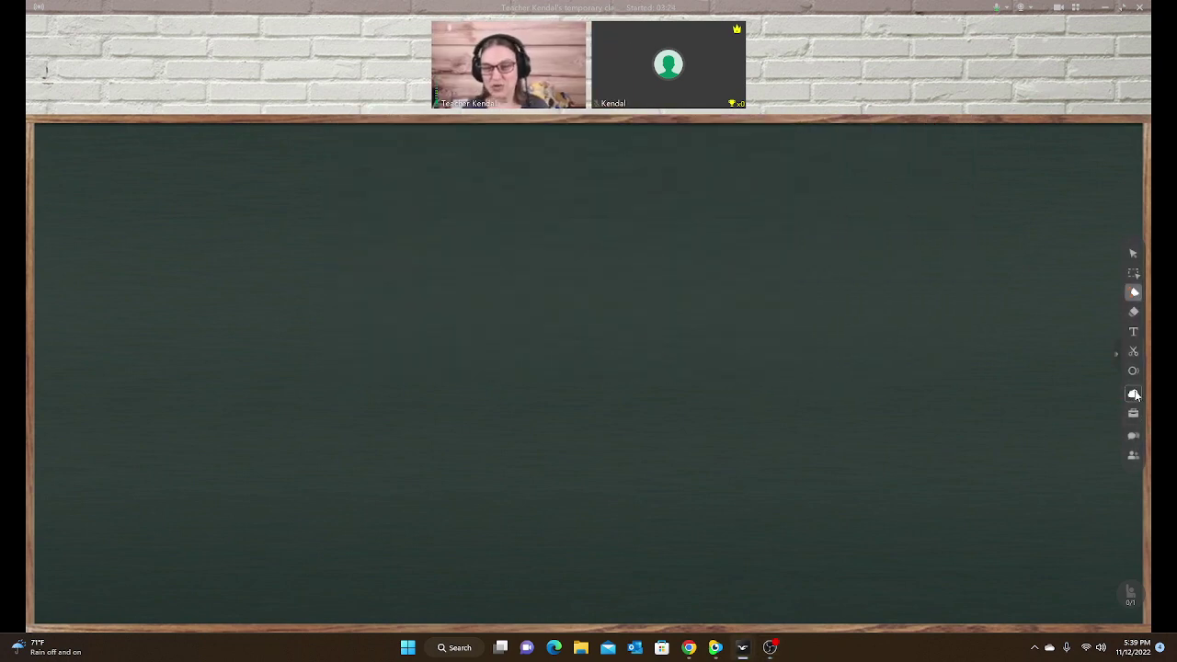
- Open the Desktop Sharing tool from the classroom's full set of tools and reposition its dialog over the blackboard
left_click(1133, 414)
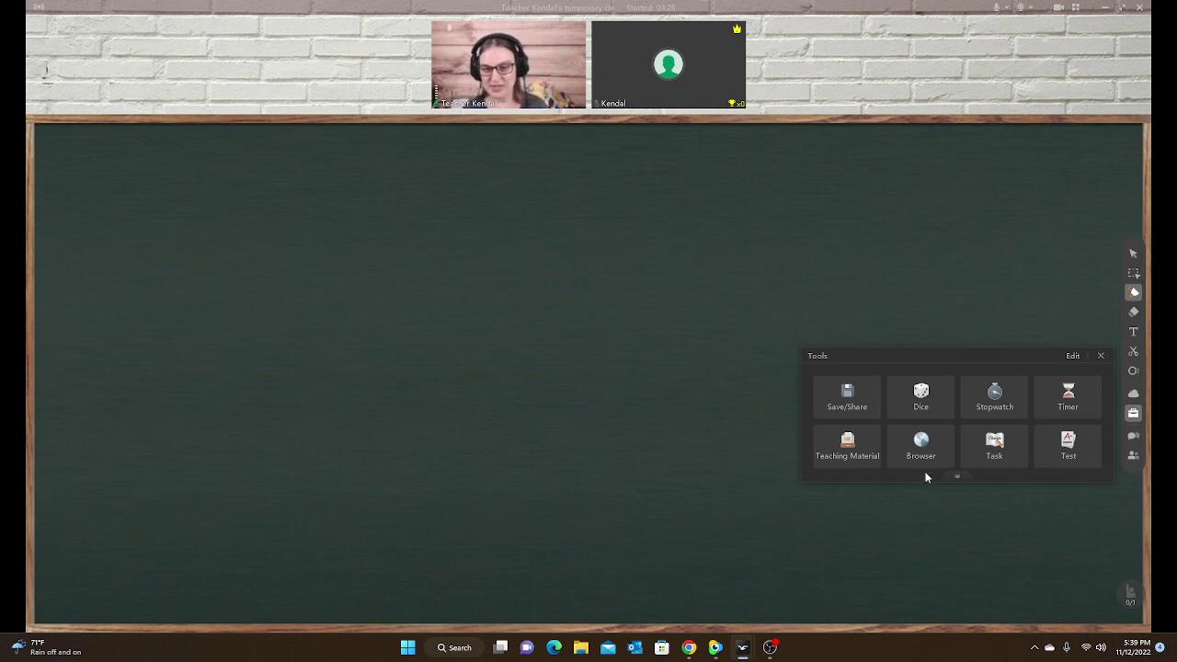
left_click(951, 477)
left_click(847, 467)
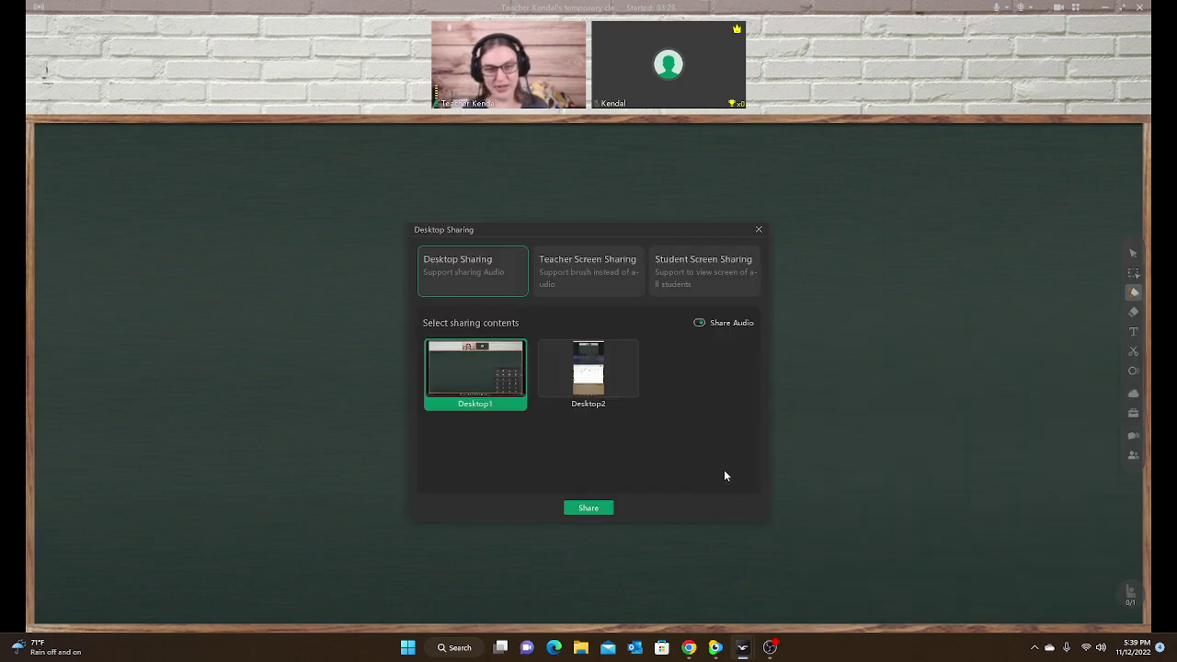
left_click_drag(661, 230, 865, 186)
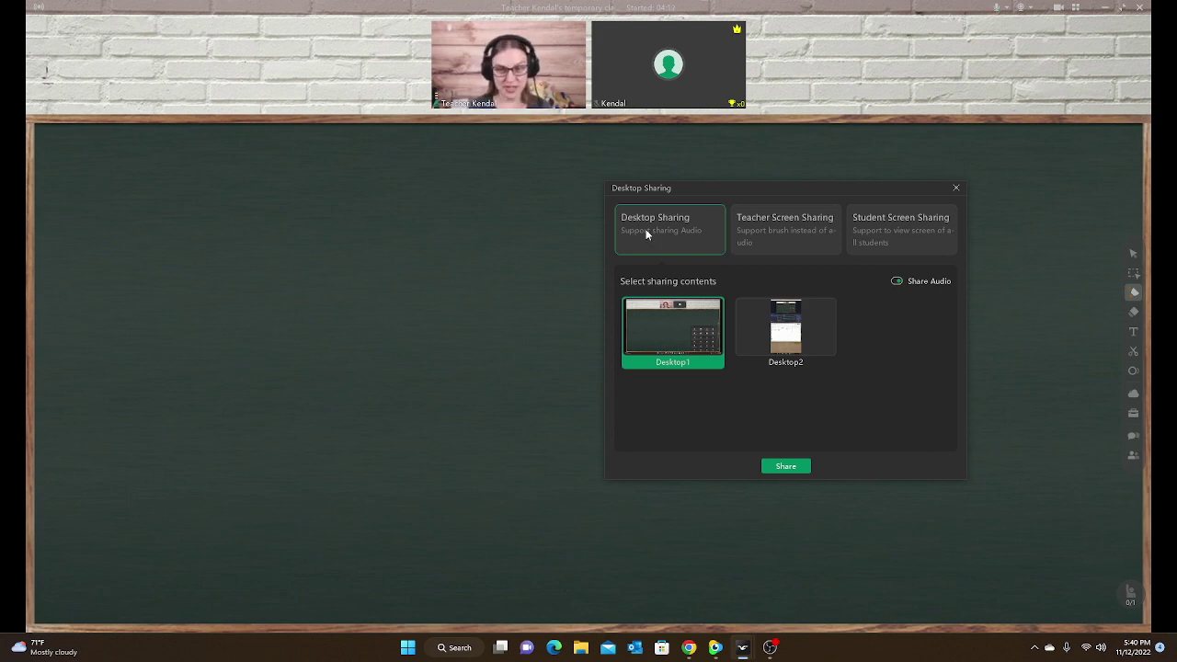
- Toggle the Share Audio option for Desktop Sharing off and back on
left_click(896, 281)
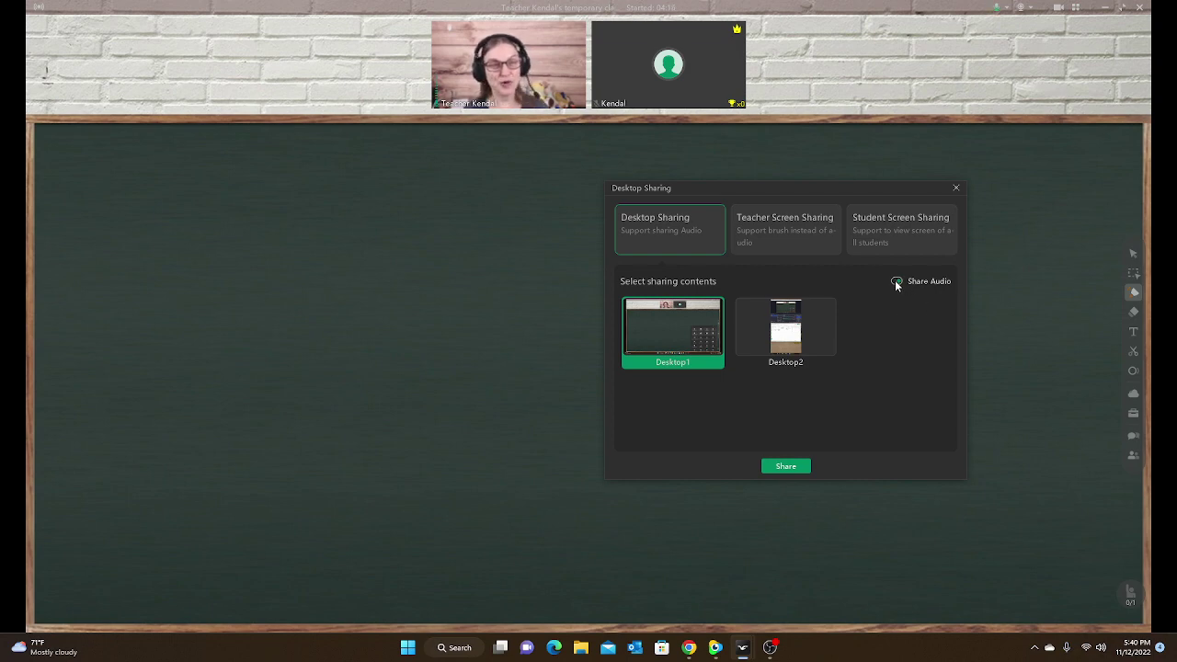
left_click(896, 282)
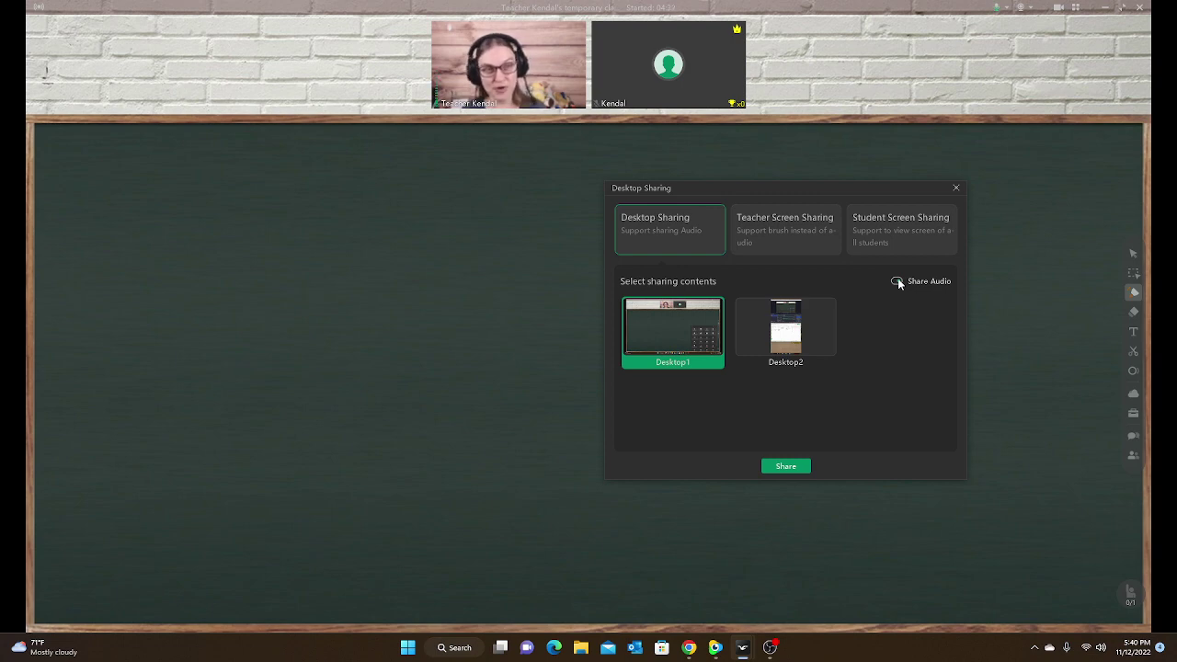
left_click(897, 282)
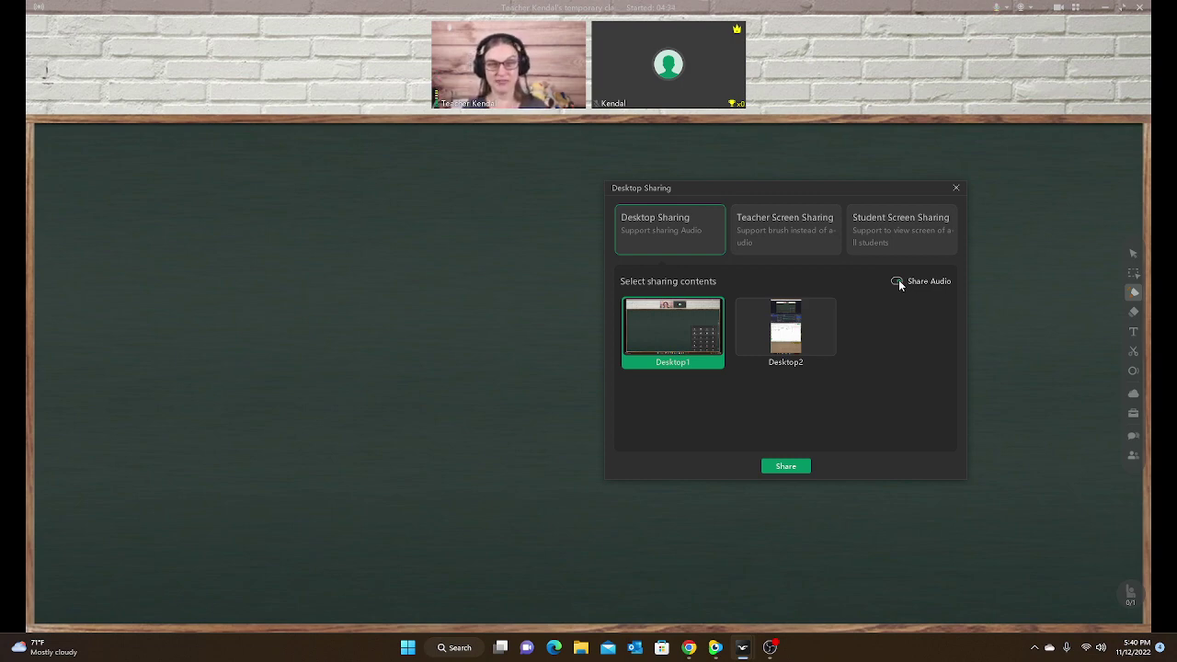
- Compare the sources available under Teacher Screen Sharing with those under Desktop Sharing
left_click(798, 241)
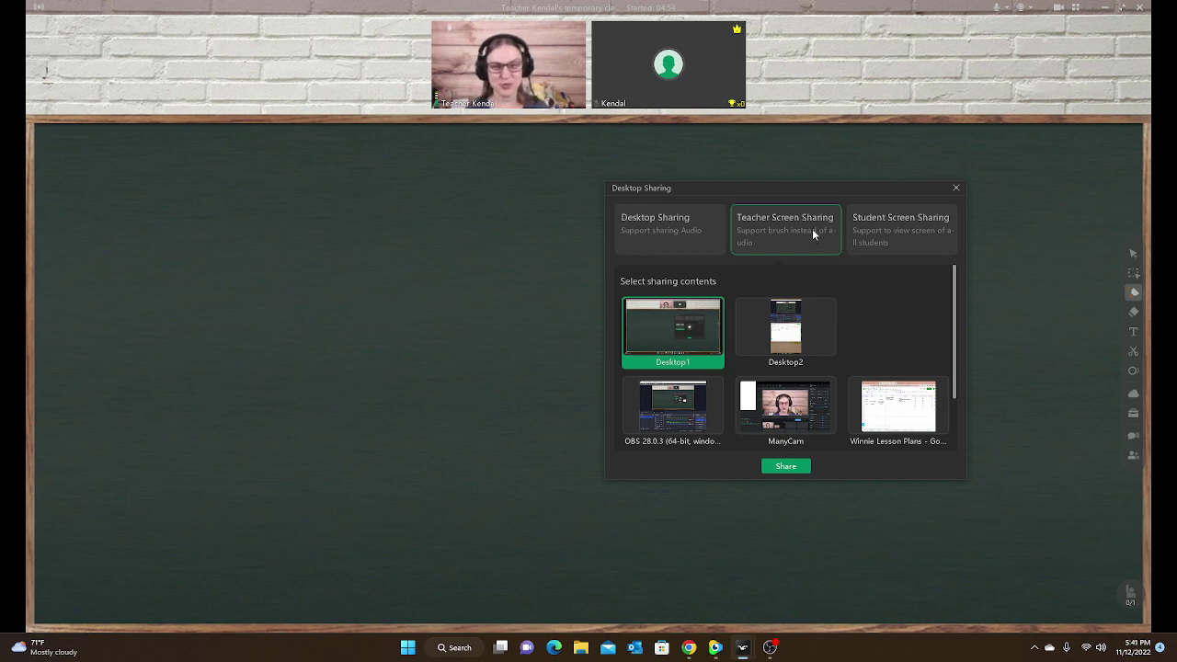
left_click(704, 243)
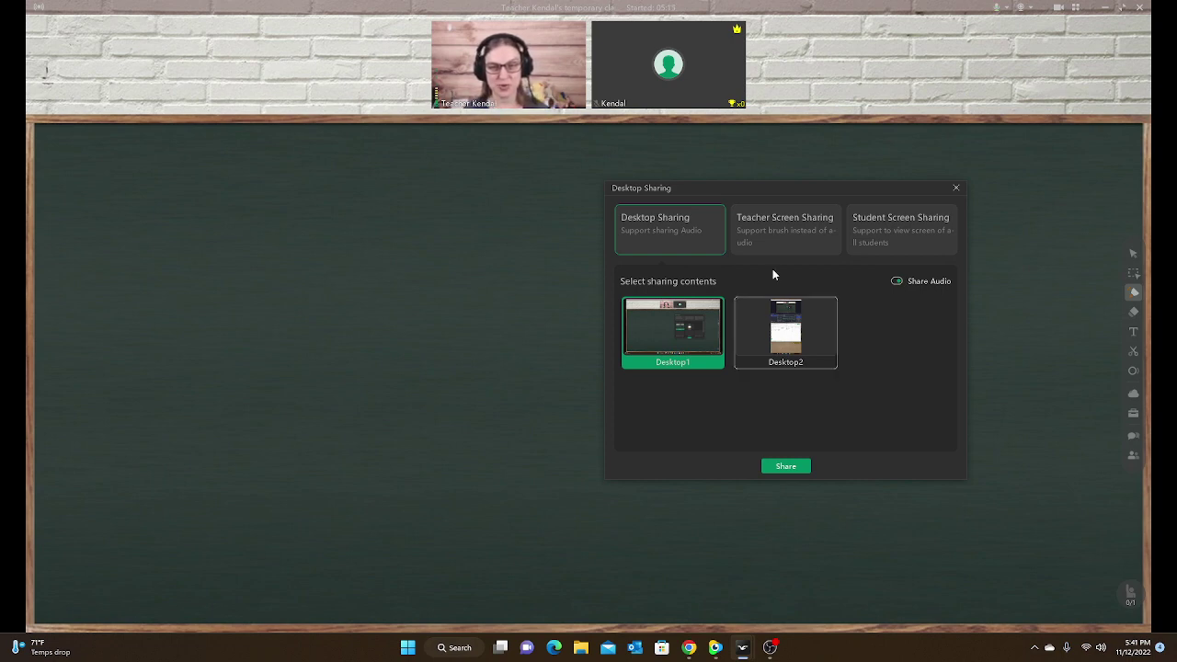
left_click(764, 226)
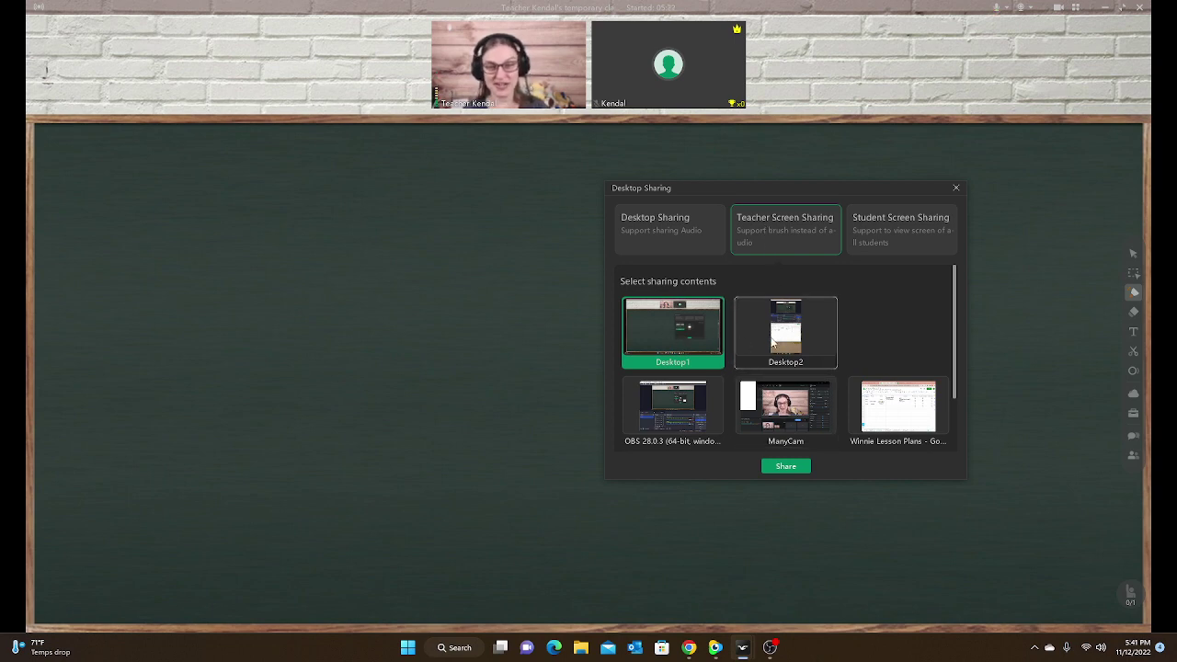
scroll(670, 441, "down", 2)
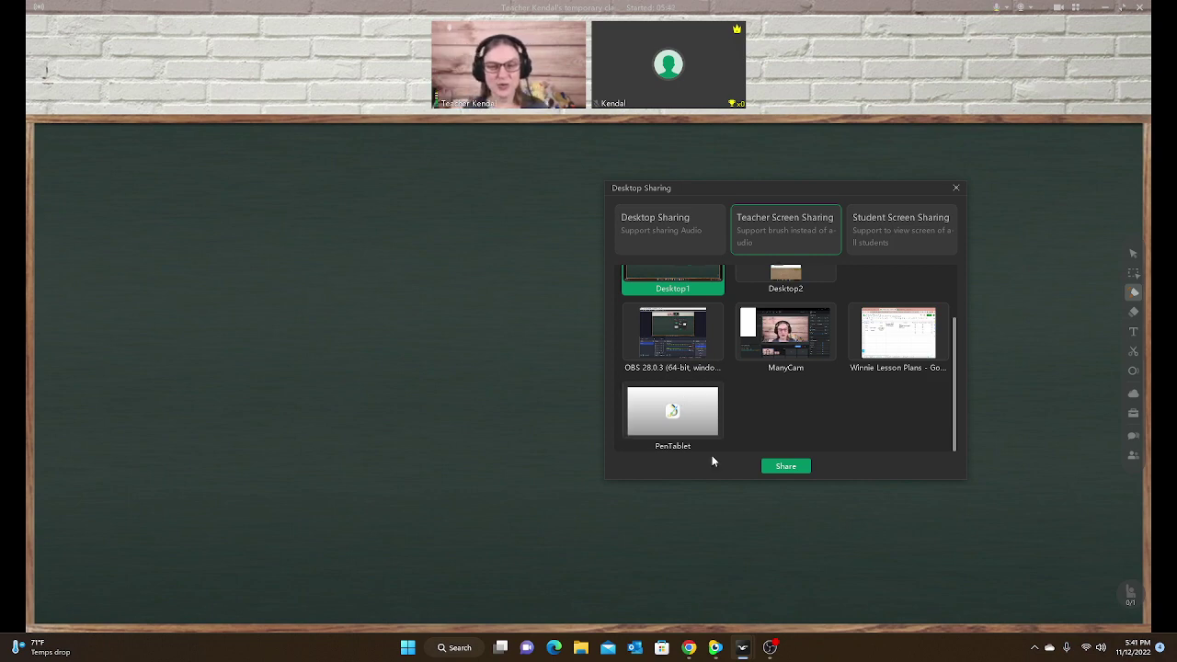
scroll(670, 441, "up", 2)
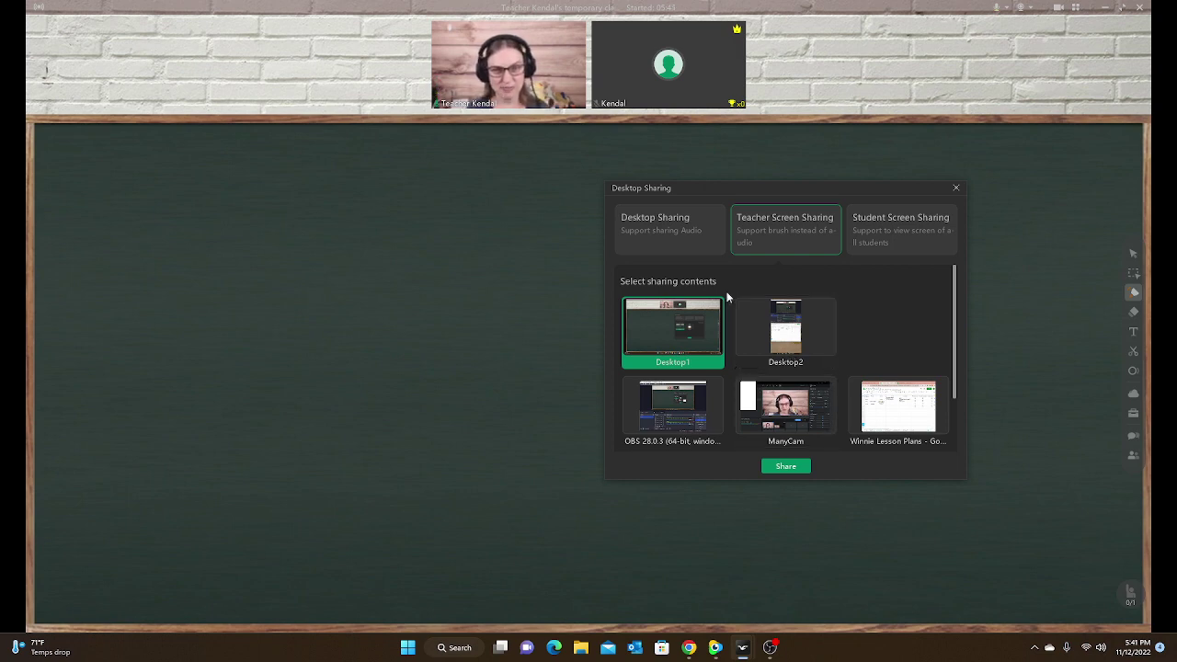
- Share Desktop1 in Desktop Sharing mode with Share Audio enabled
left_click(688, 249)
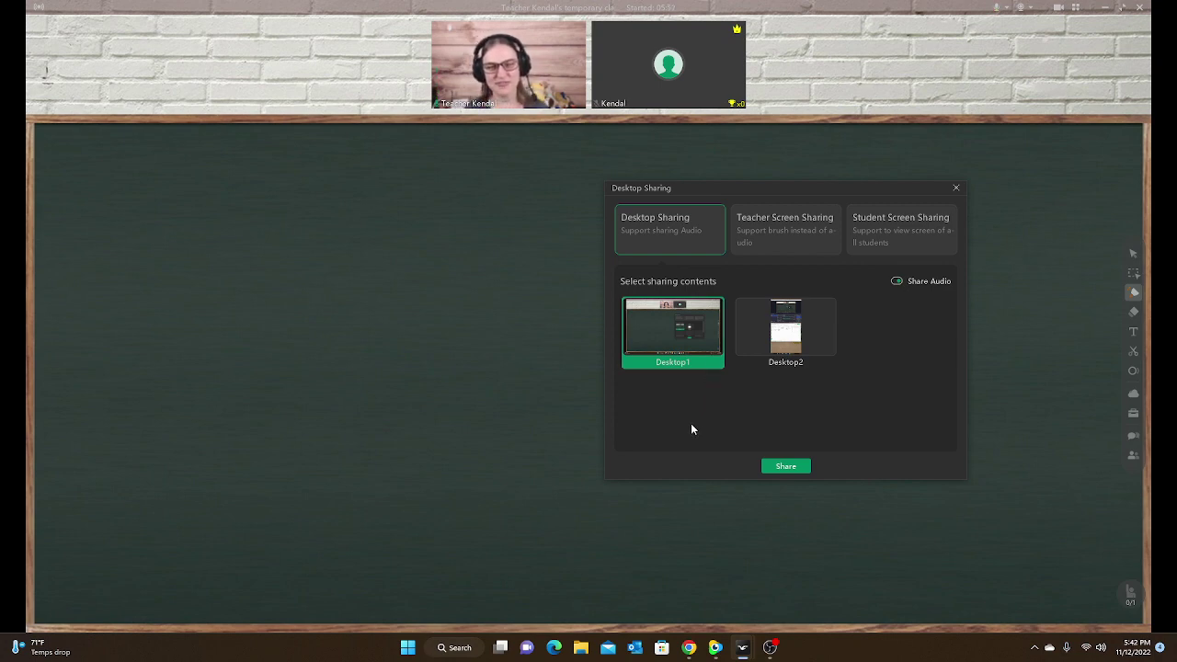
left_click(785, 467)
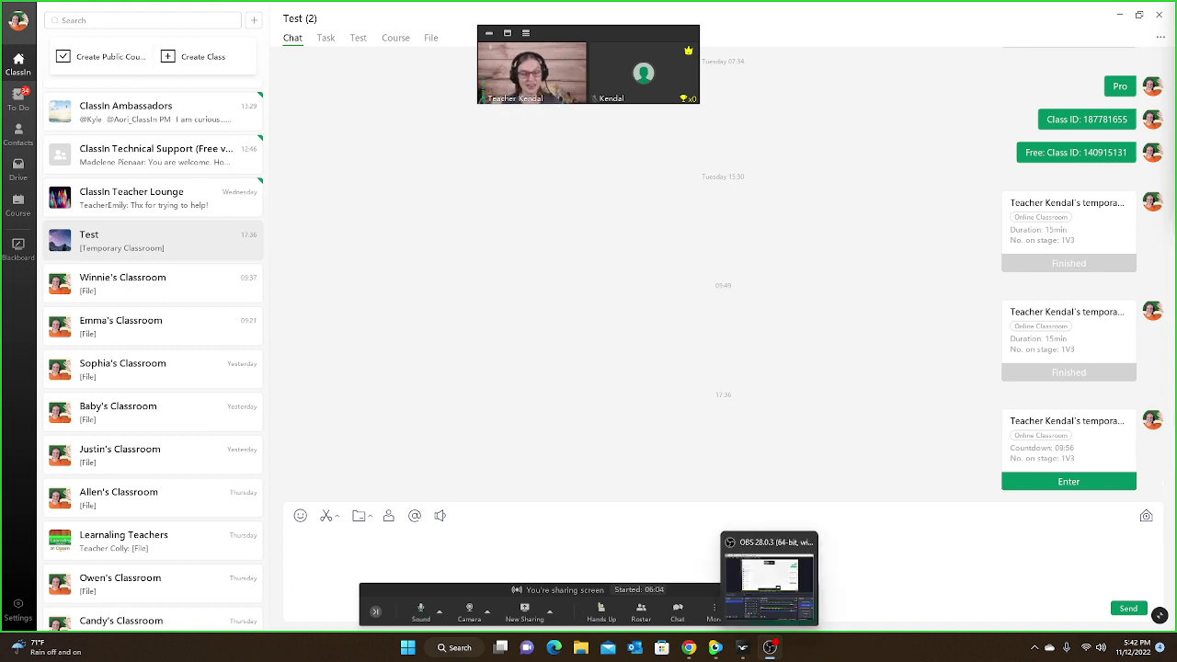
- Move the sharing control bar up over the chat's message field and the floating video window down into the chat area
left_click_drag(697, 589, 724, 553)
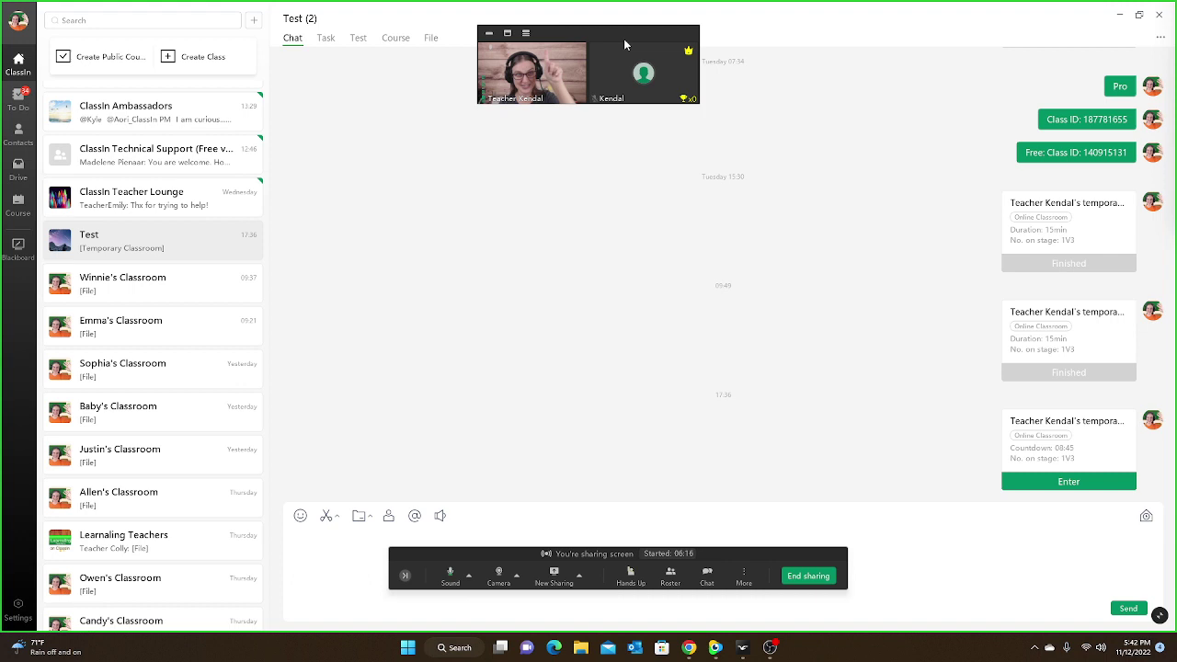
left_click_drag(622, 35, 700, 86)
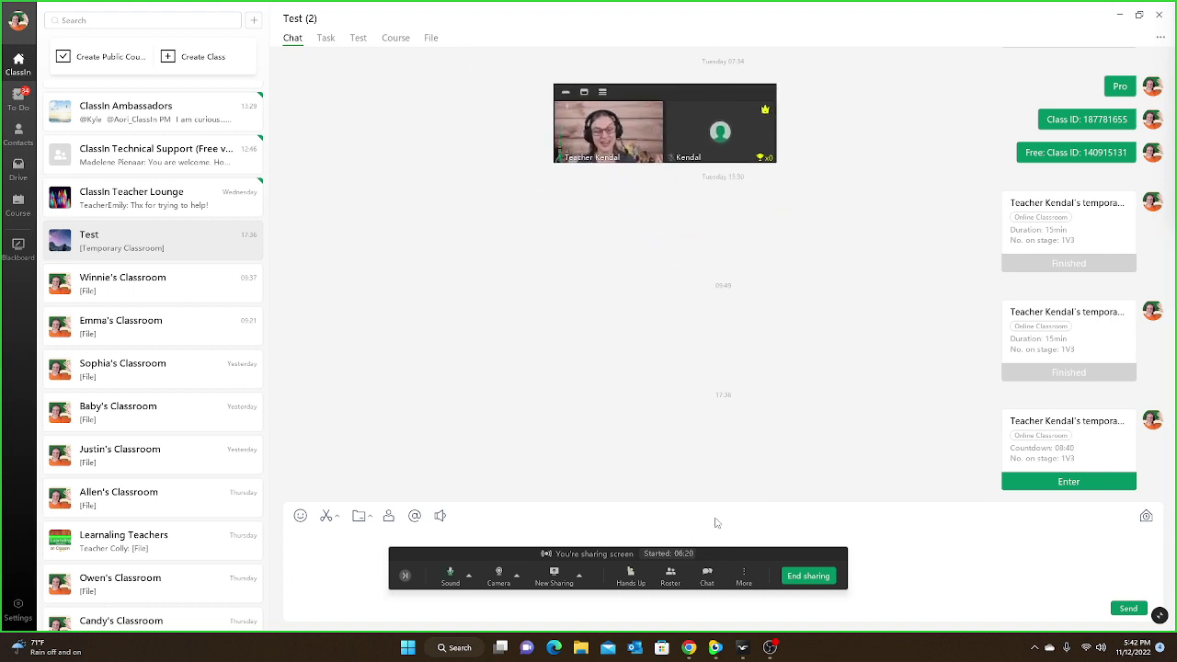
mouse_move(726, 552)
left_mouse_down()
mouse_move(741, 434)
mouse_move(738, 539)
left_mouse_up()
- Alternate the floating video window between hiding all videos and showing both participants, repositioning the collapsed bar slightly
mouse_move(627, 143)
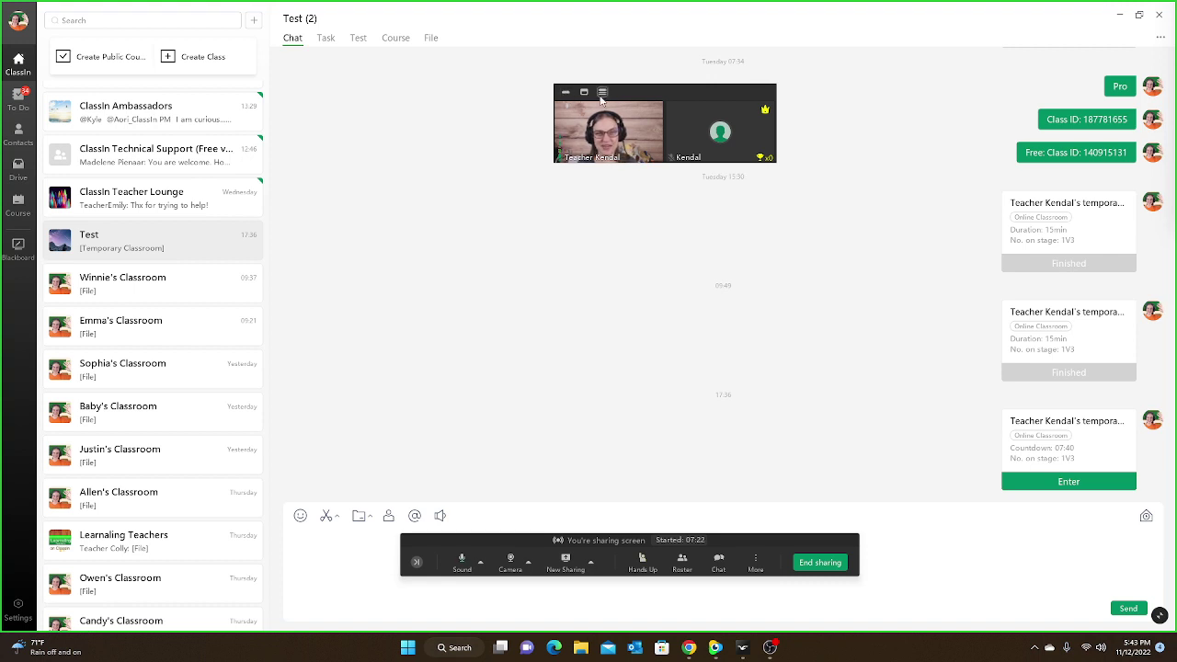
left_click(566, 95)
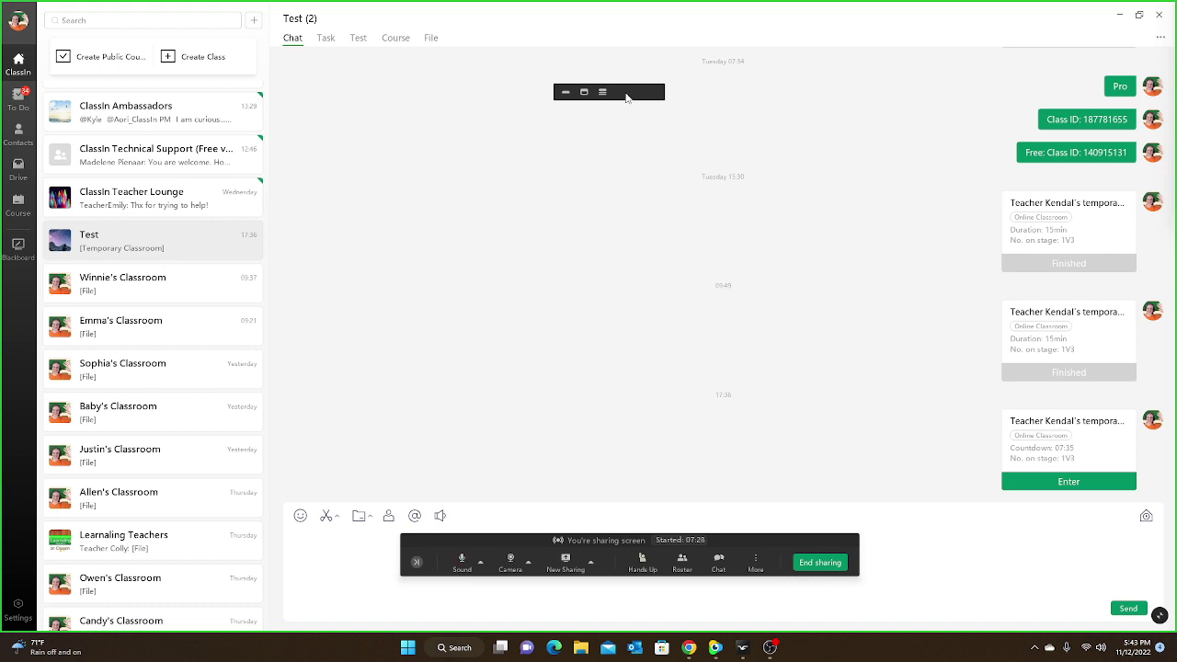
left_click_drag(626, 97, 649, 103)
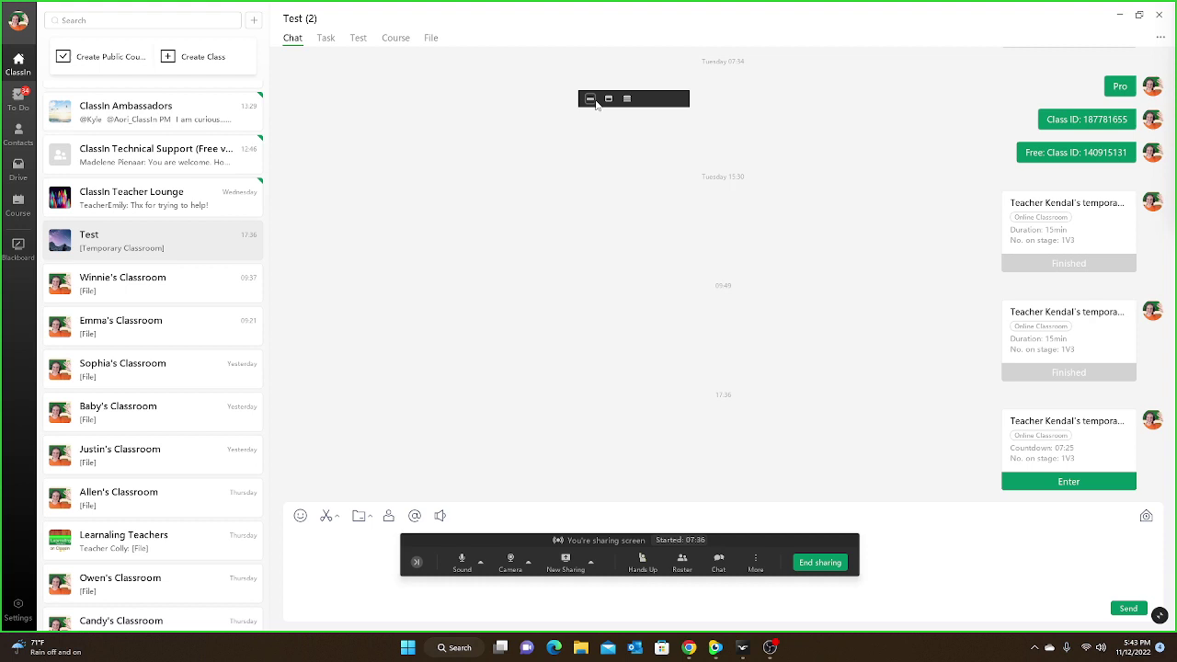
left_click(626, 100)
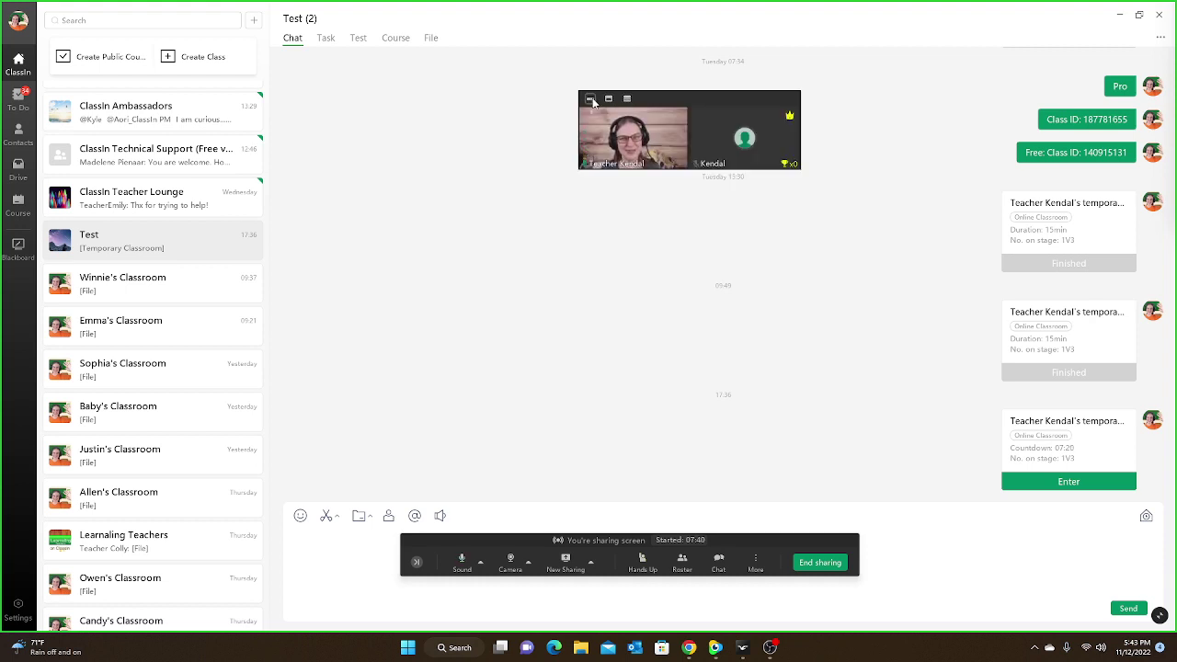
left_click(591, 100)
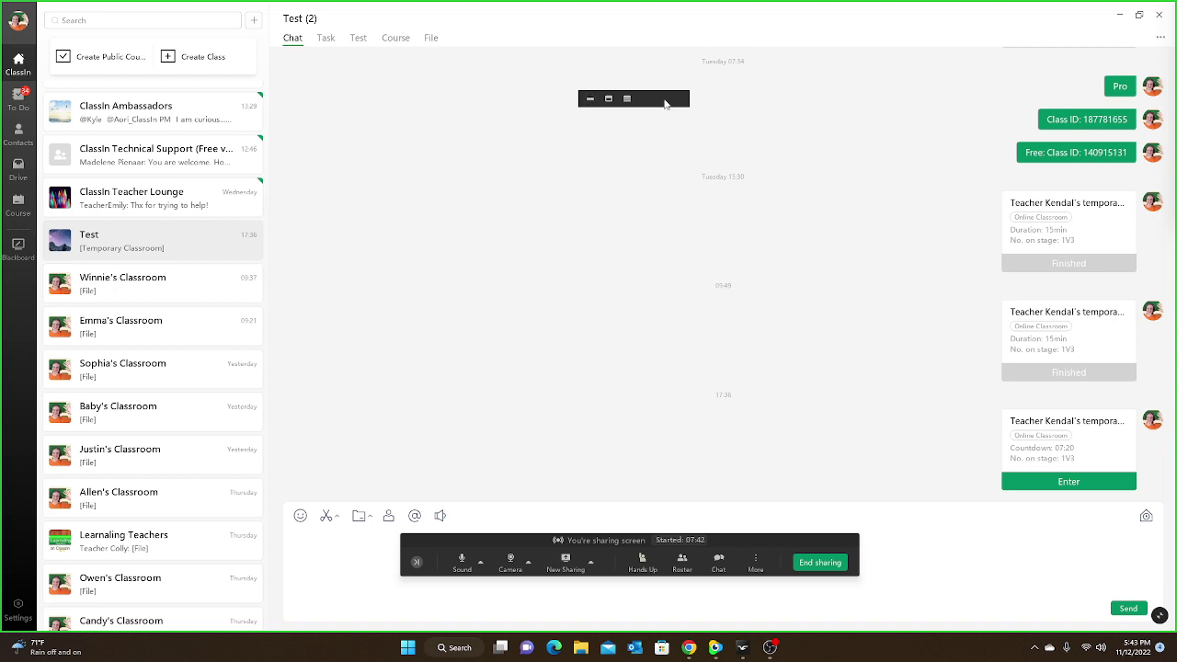
left_click(627, 99)
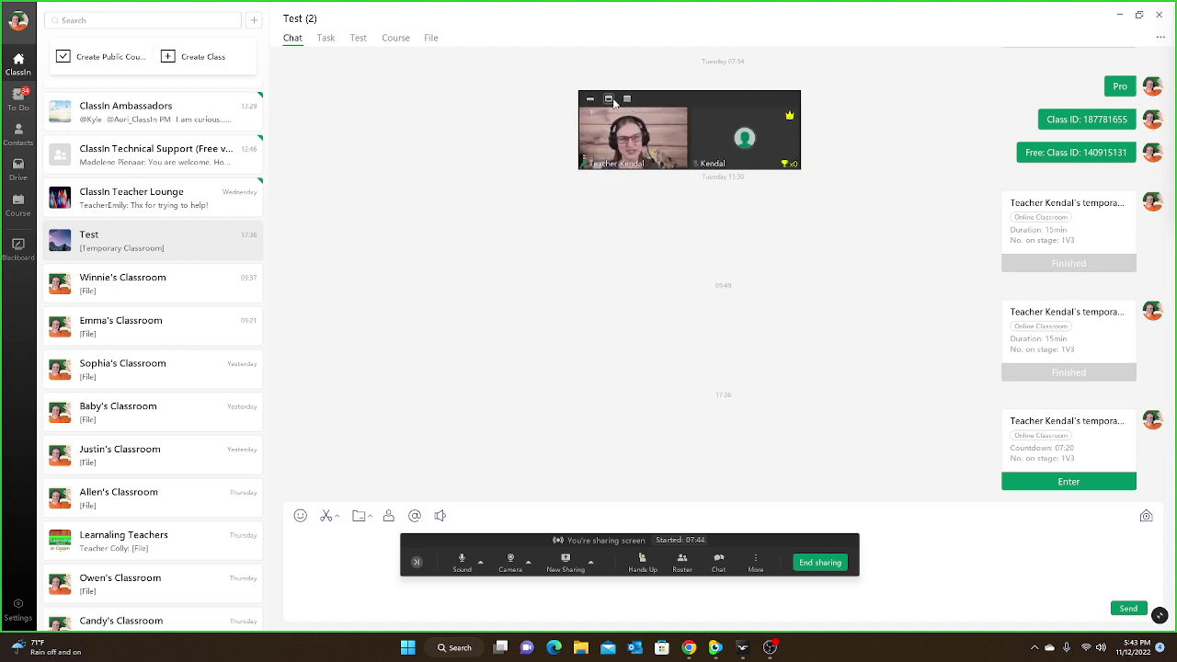
- Switch the floating window to the teacher's video only, collapse it, and restore both participants' videos
left_click(608, 99)
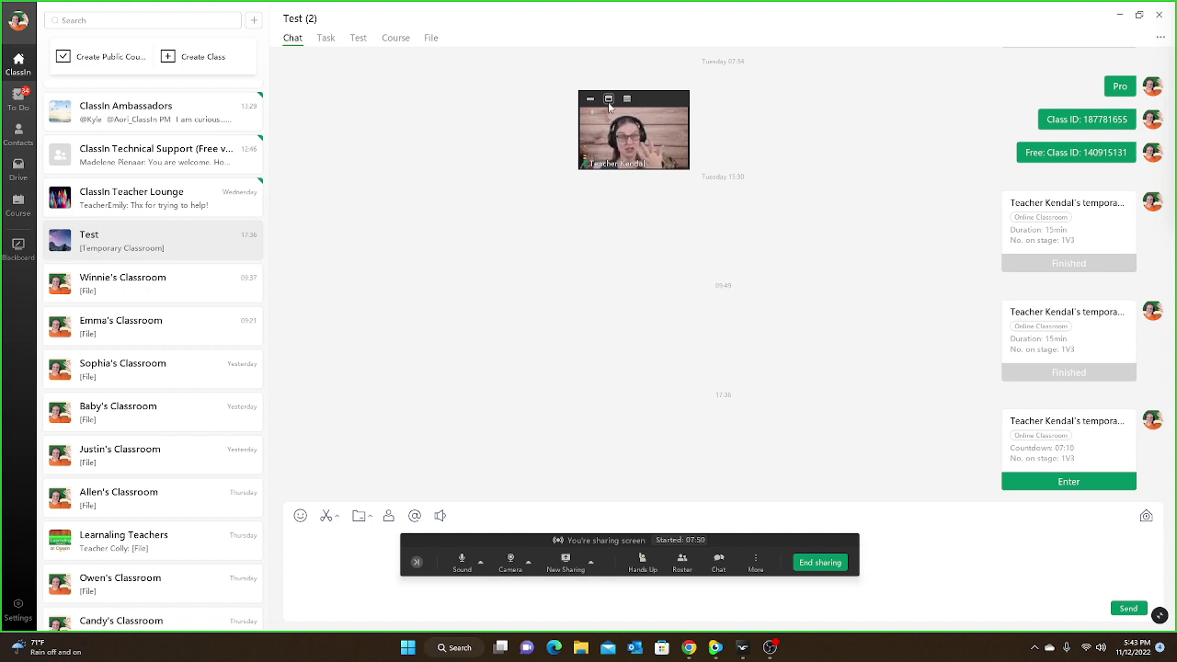
mouse_move(610, 128)
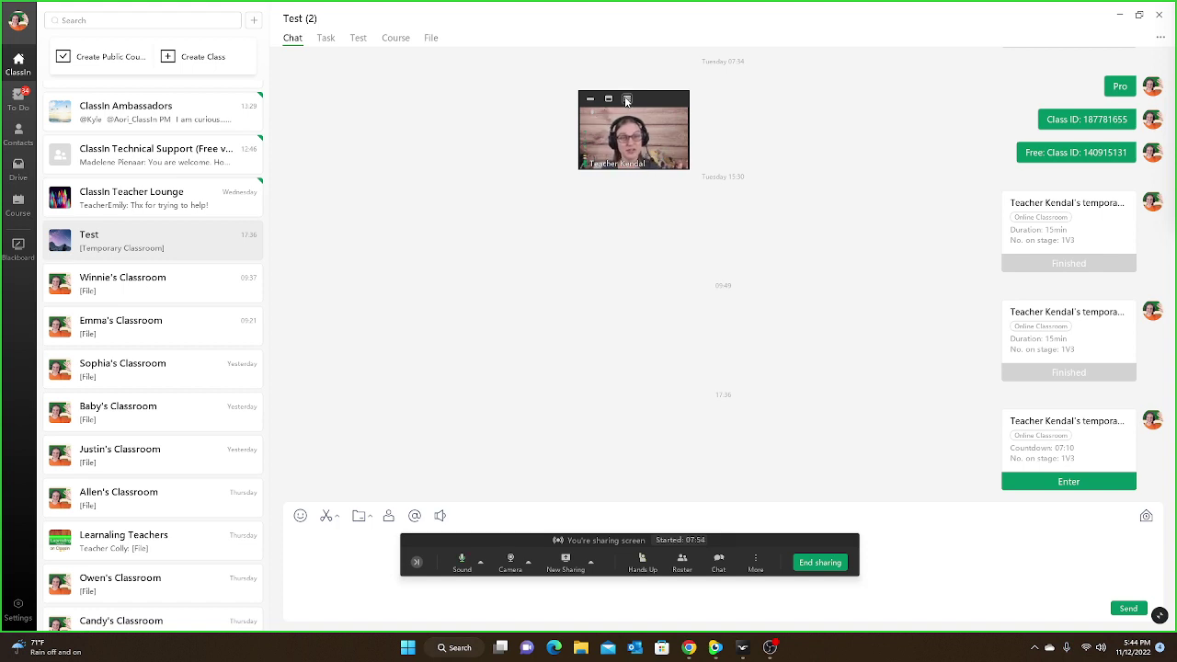
left_click(591, 99)
left_click(607, 99)
left_click(626, 98)
- Reposition the floating video window near the top of the chat area and the sharing control bar midway down the chat
left_click_drag(672, 95, 1015, 208)
mouse_move(1006, 218)
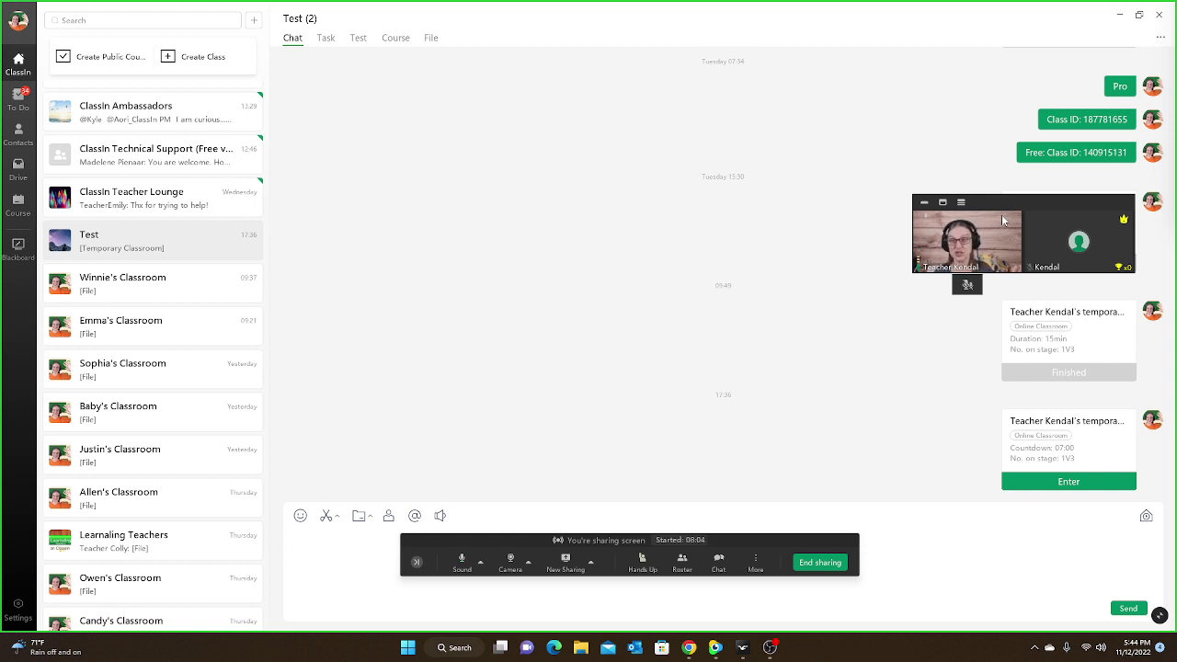
left_click_drag(1002, 214, 669, 90)
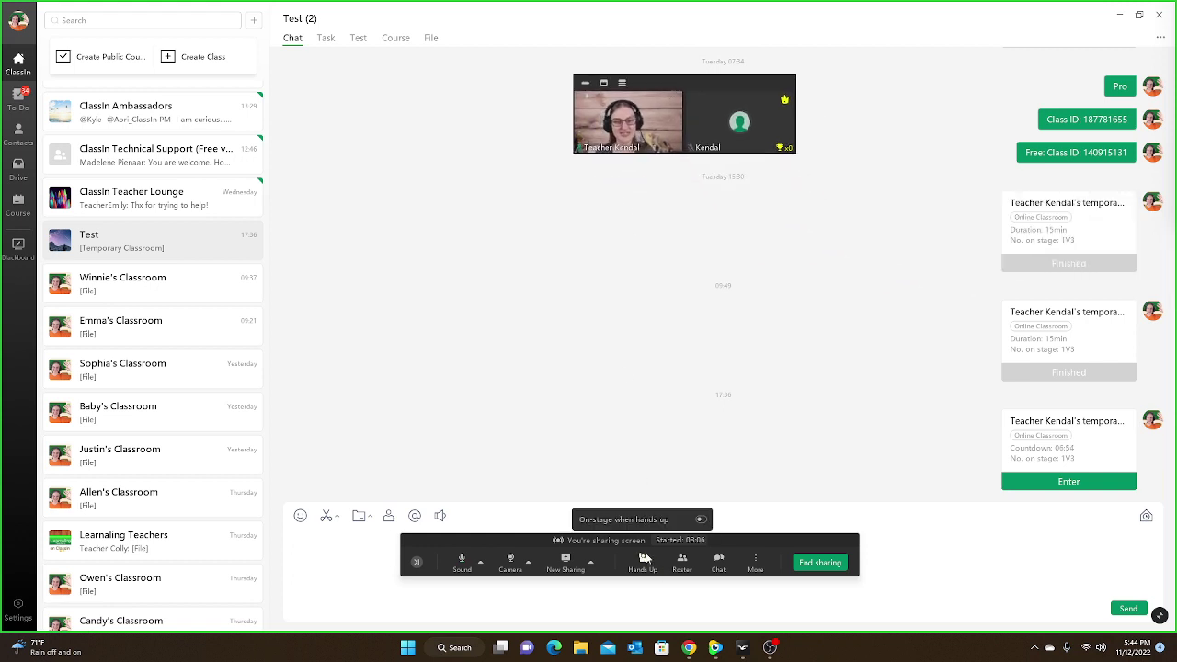
left_click_drag(635, 547, 702, 447)
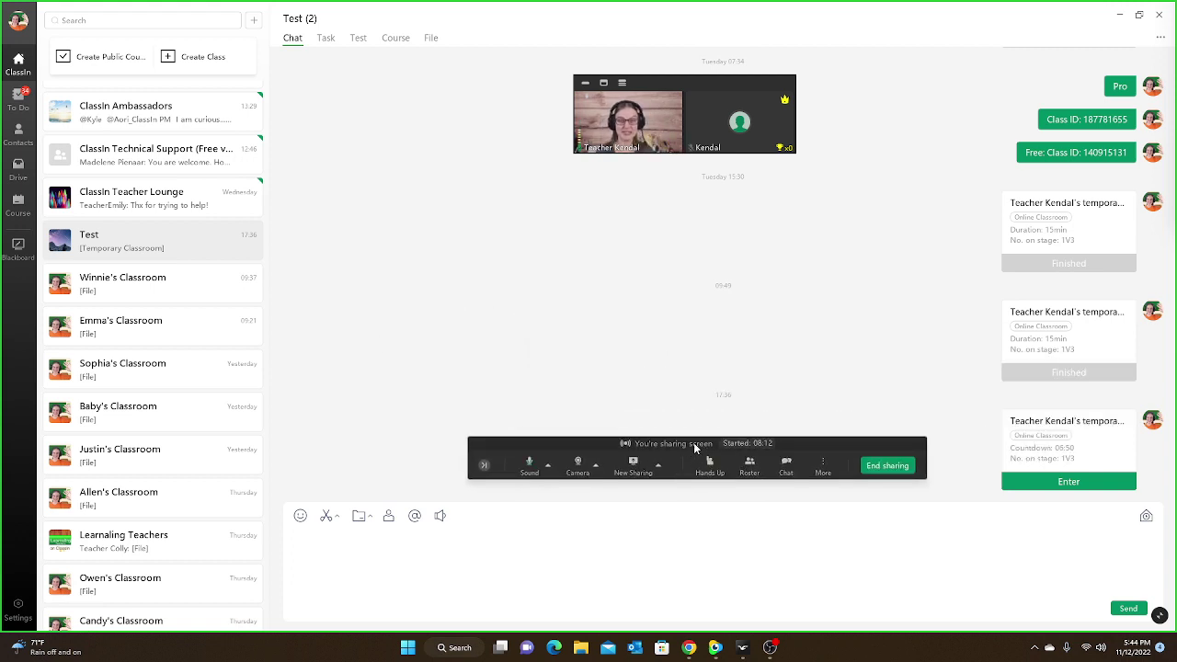
left_click_drag(693, 442, 672, 331)
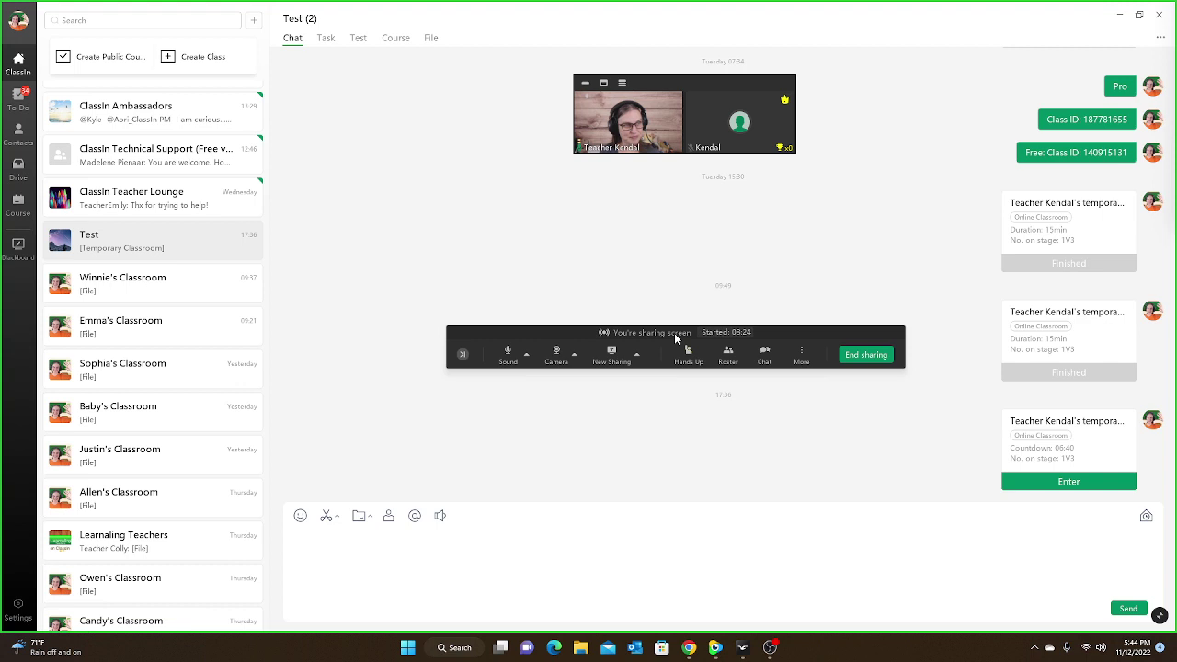
- Withdraw the student's crown authorization and grant it again from the floating video window
mouse_move(726, 132)
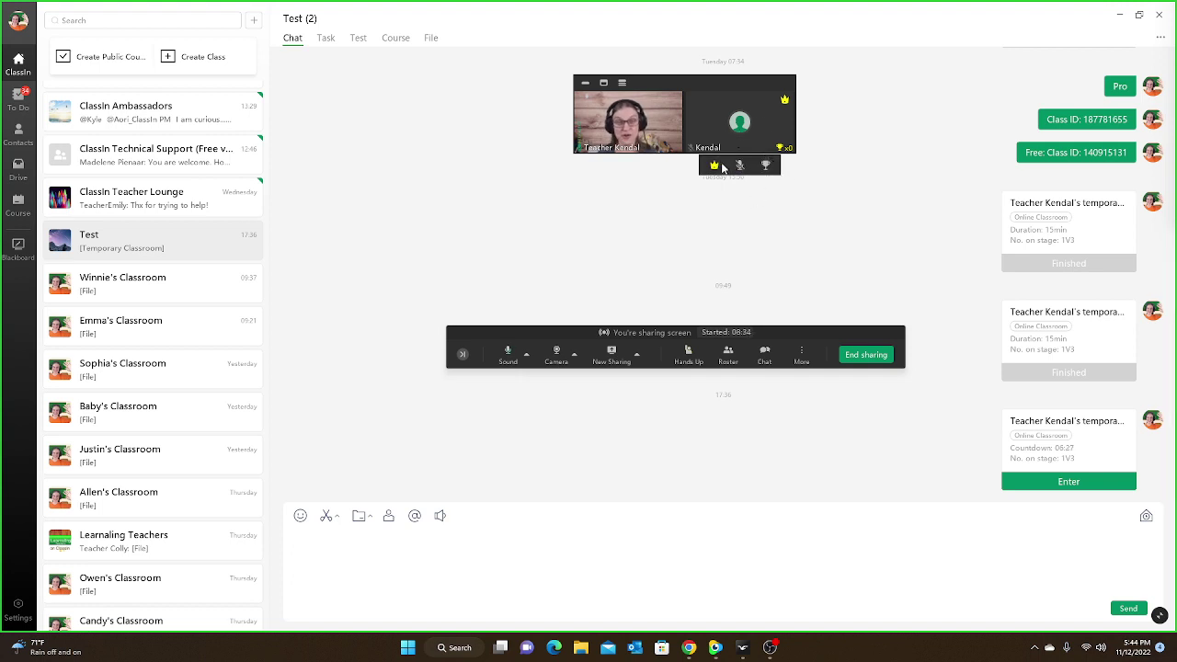
left_click(714, 166)
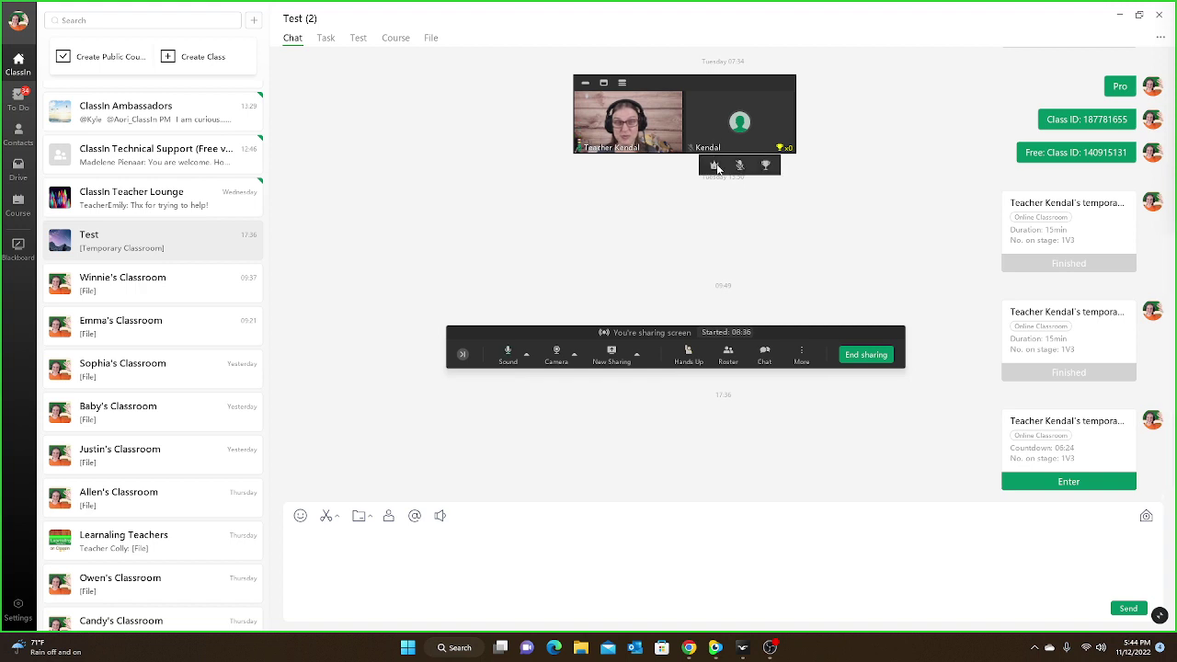
left_click(715, 167)
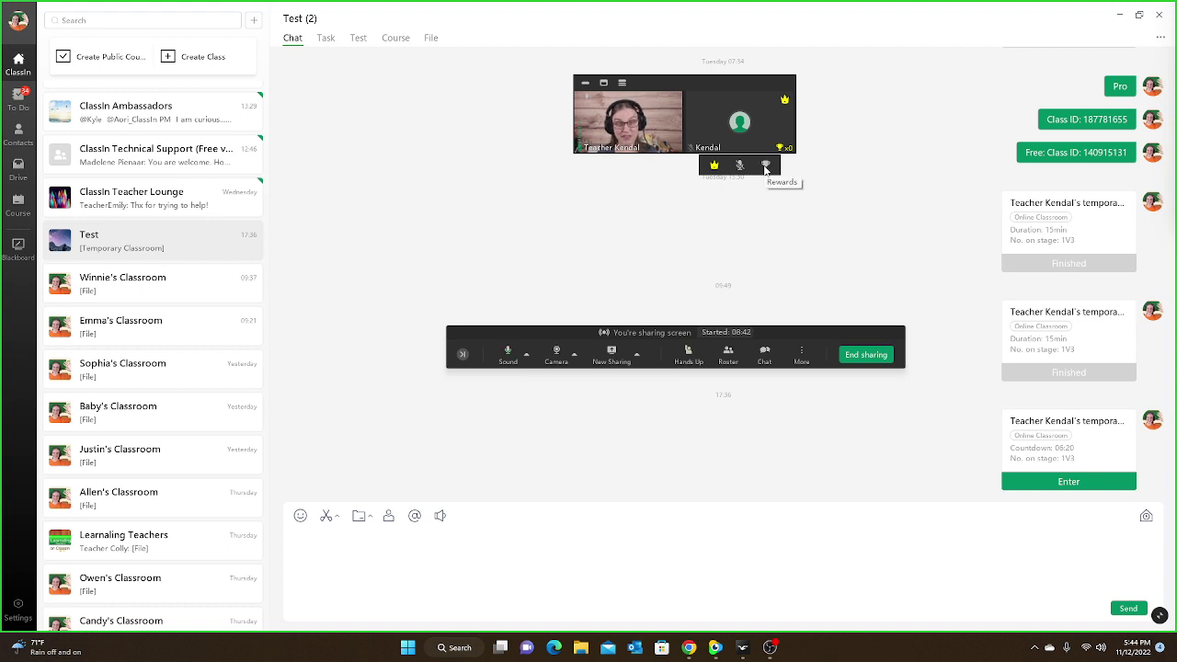
- Award the student two trophies using Rewards in the floating video window
left_click(766, 167)
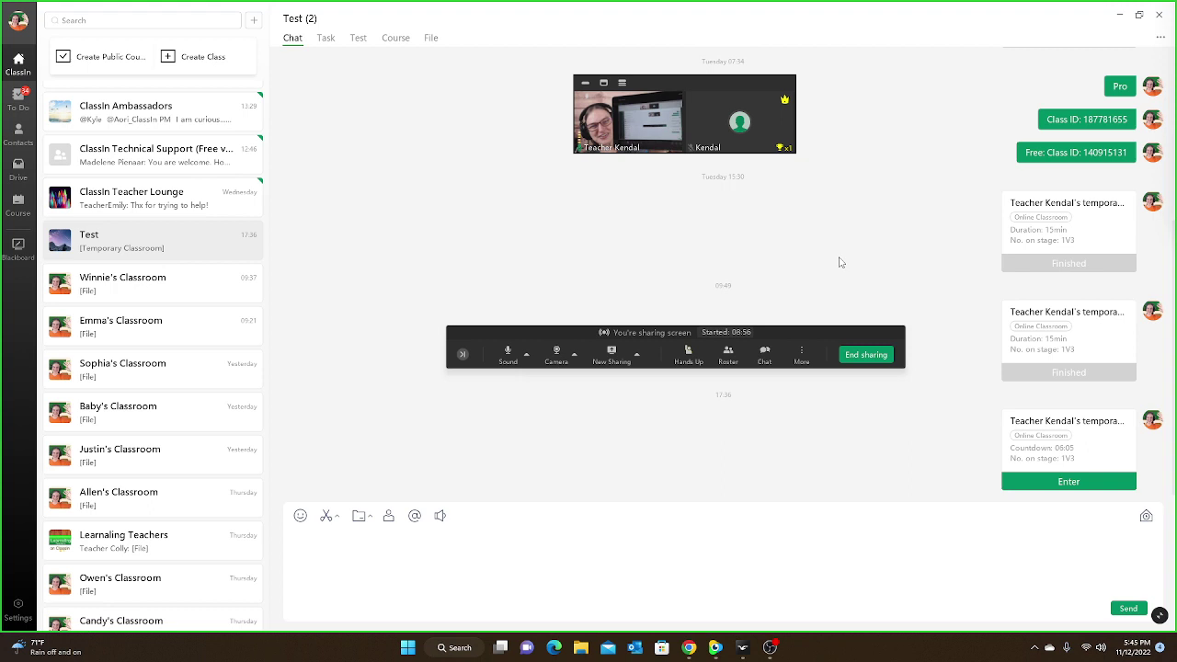
mouse_move(769, 141)
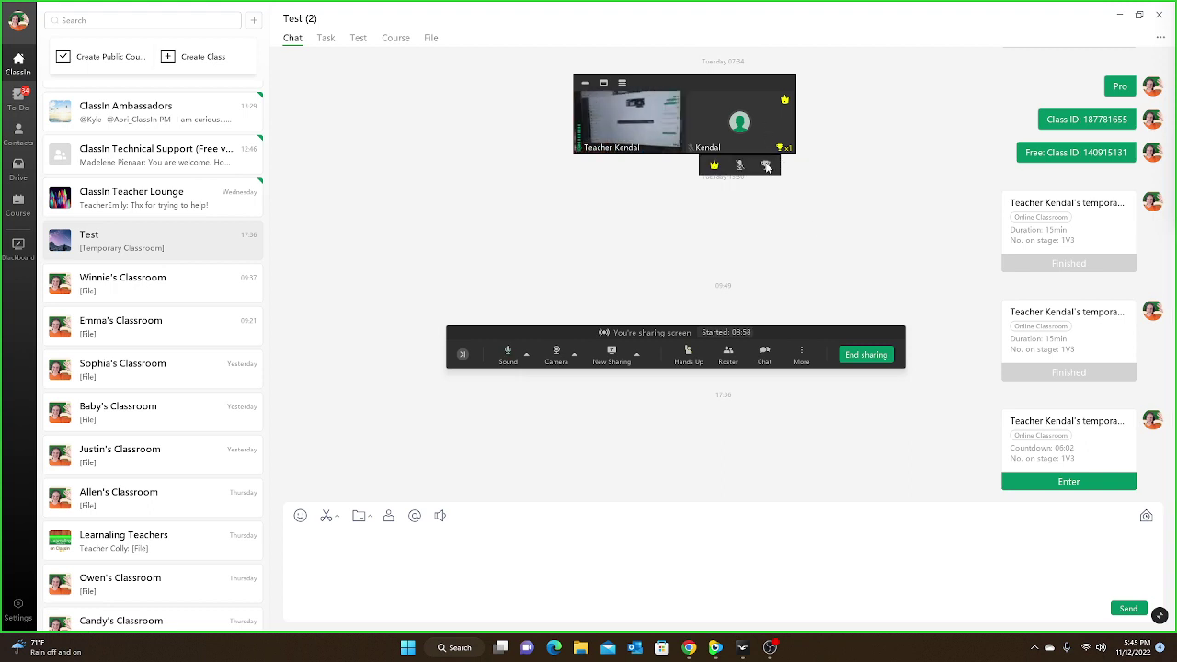
left_click(765, 165)
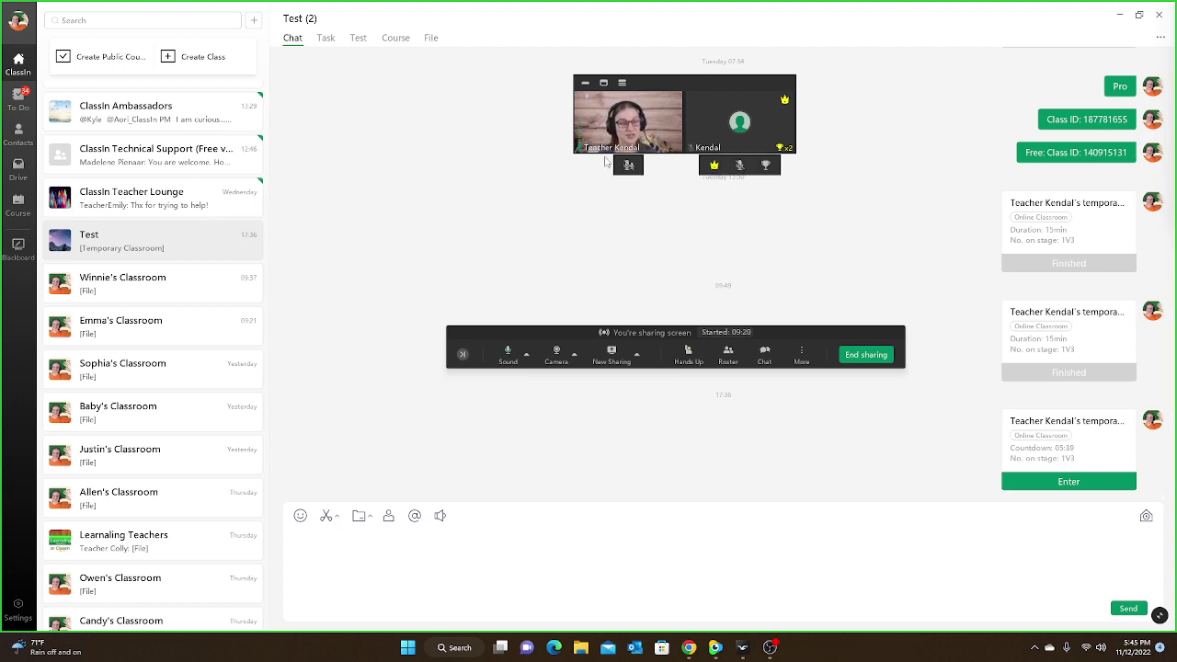
- View the microphone and speaker choices on the sharing control bar and mute the teacher's microphone
left_click(525, 354)
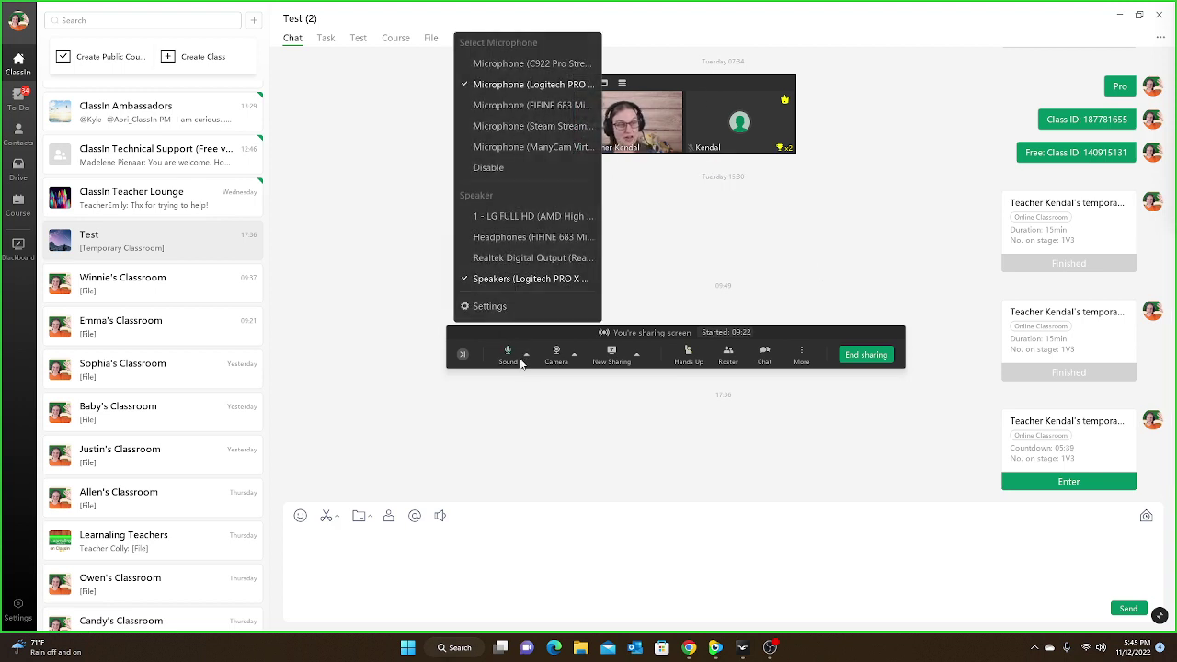
left_click(508, 355)
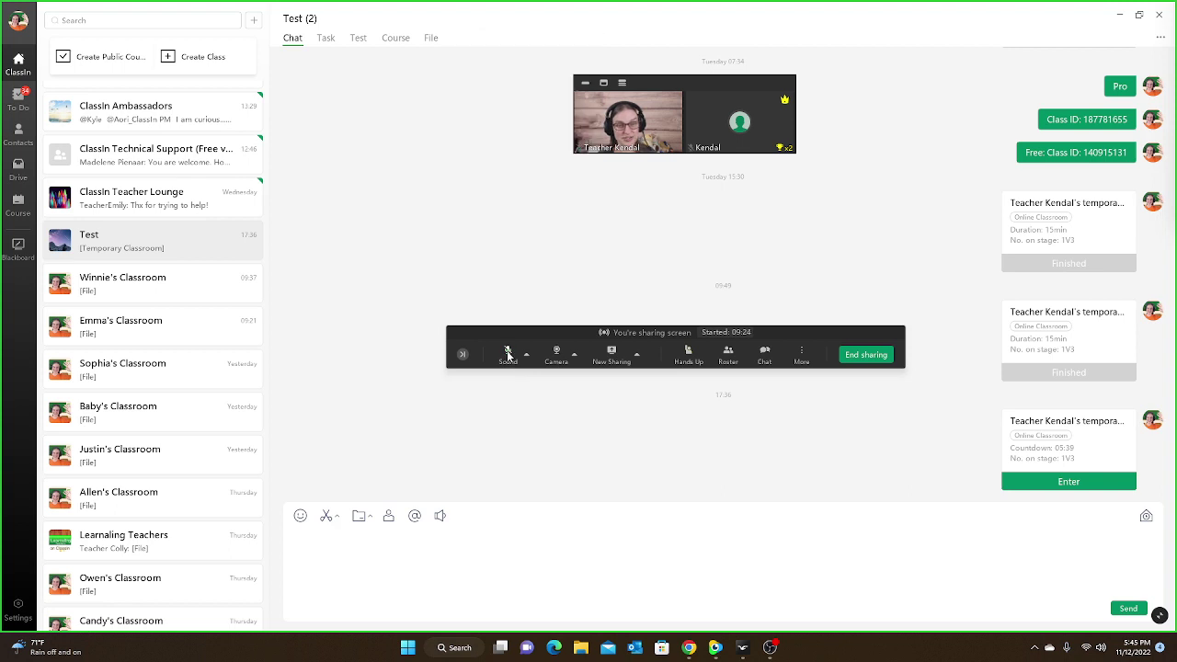
- Turn the teacher's camera off and back on, and switch Share Audio off and on again
left_click(557, 355)
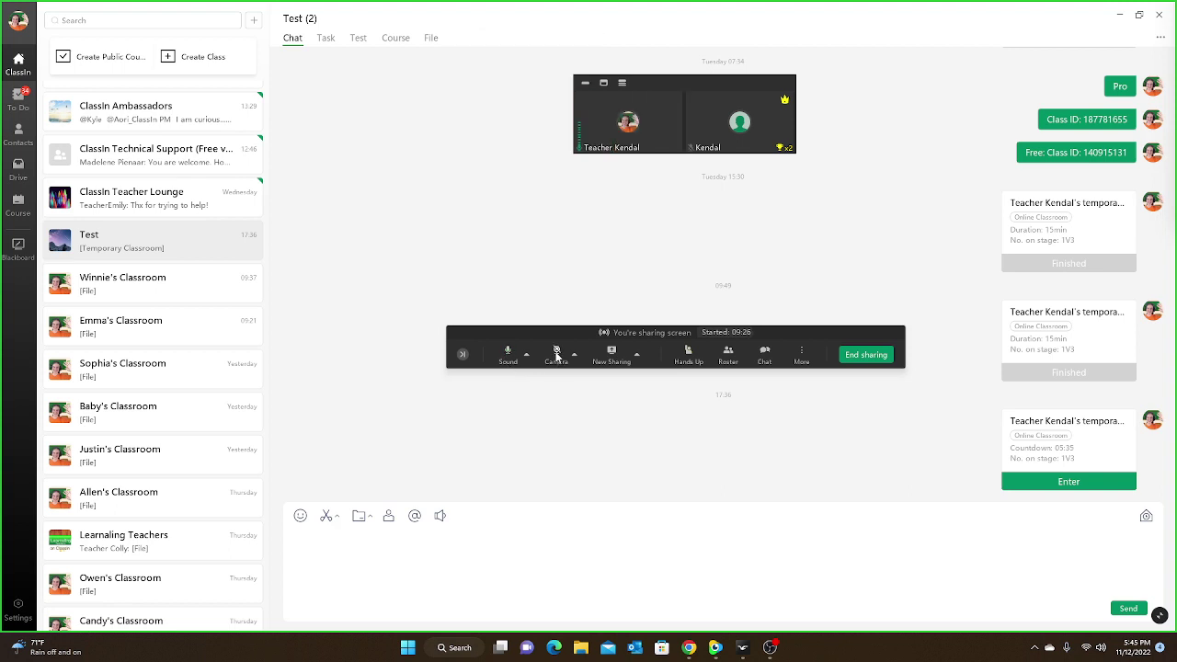
left_click(636, 356)
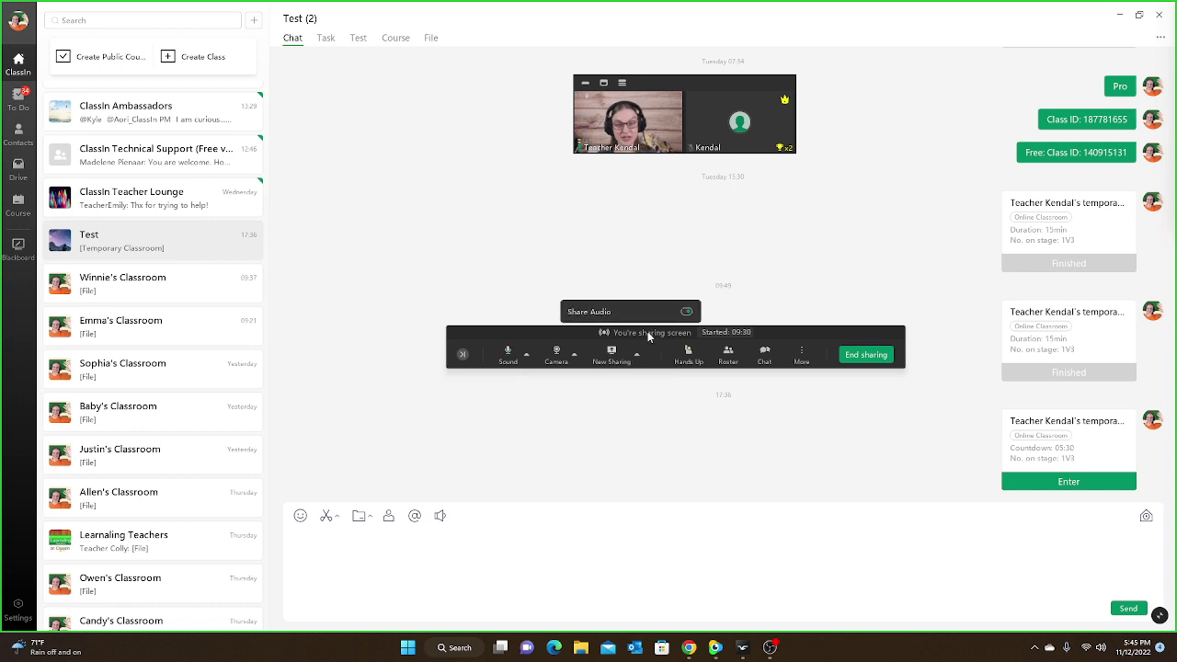
left_click(686, 313)
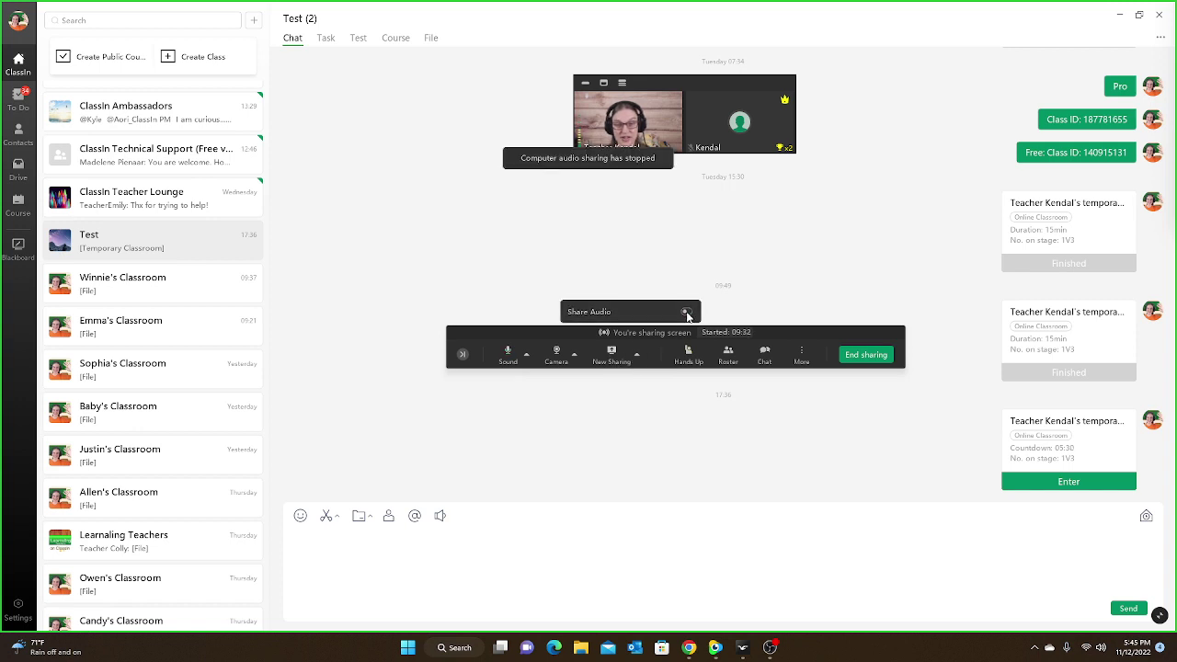
left_click(686, 312)
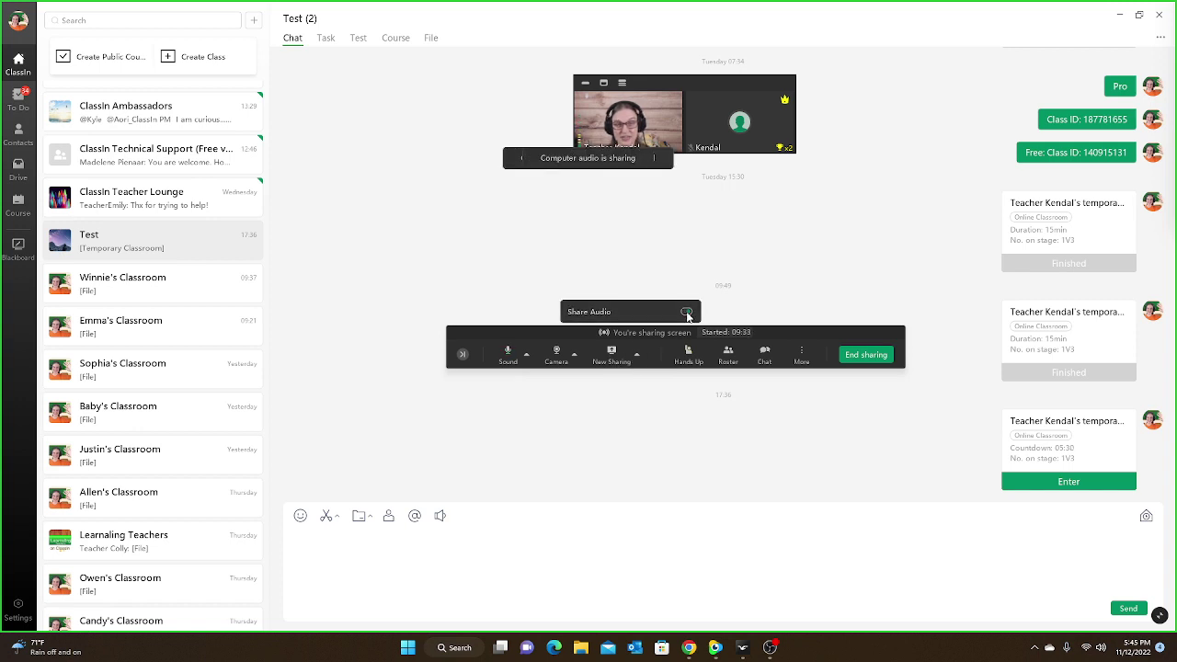
- View the desktops offered for a new sharing and close the selection without changing the shared content
left_click(616, 352)
left_click_drag(624, 175, 660, 223)
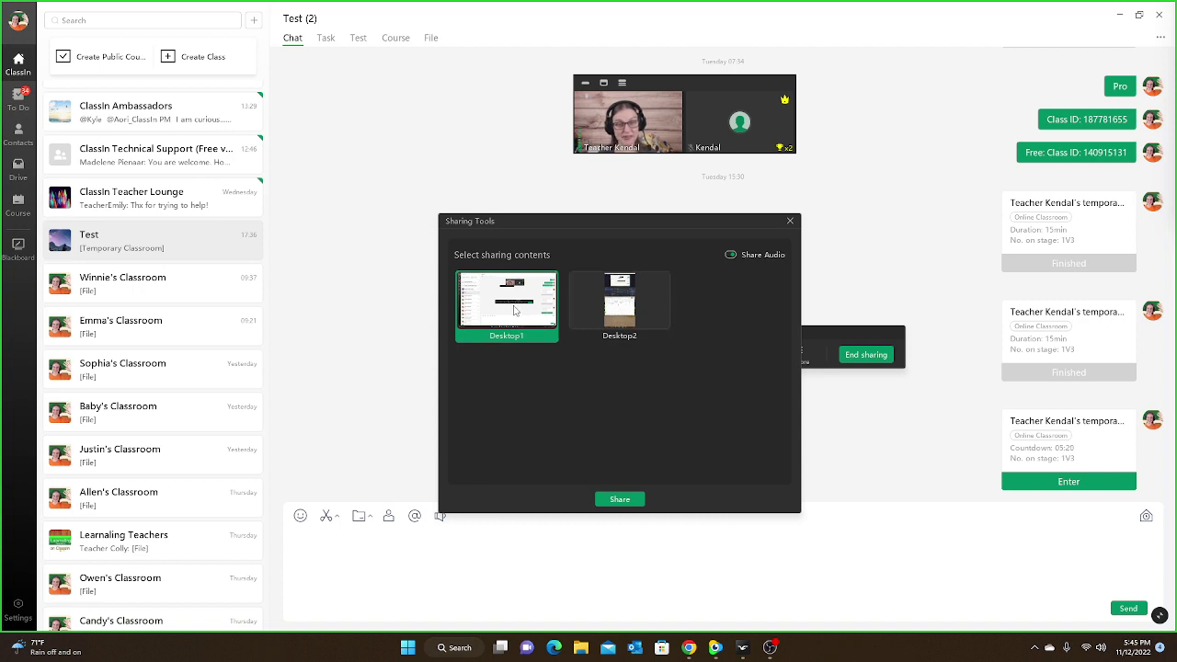
left_click(788, 221)
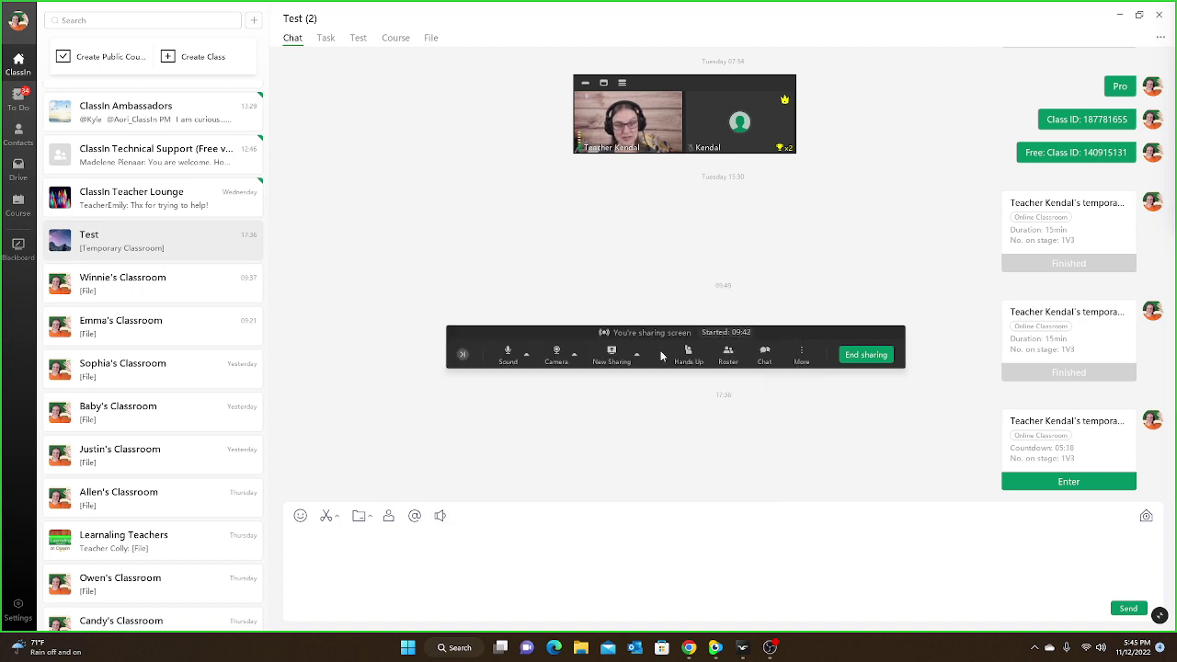
- View the classroom chat window and the general classroom settings from the sharing control bar, closing each
mouse_move(685, 359)
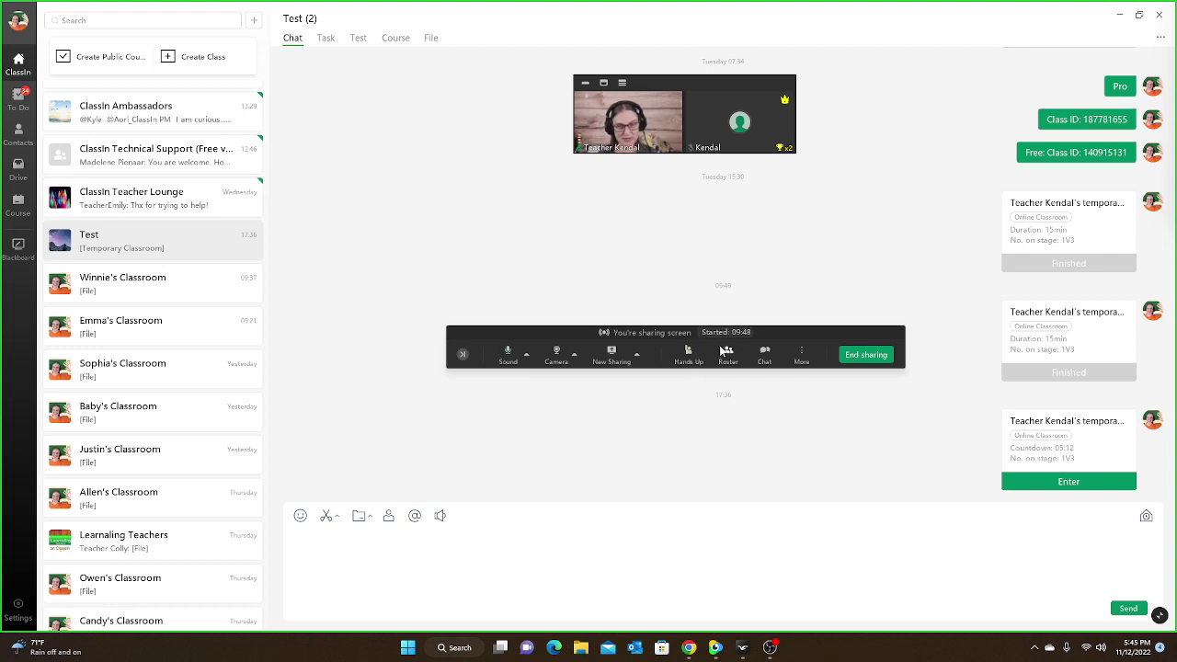
left_click(763, 355)
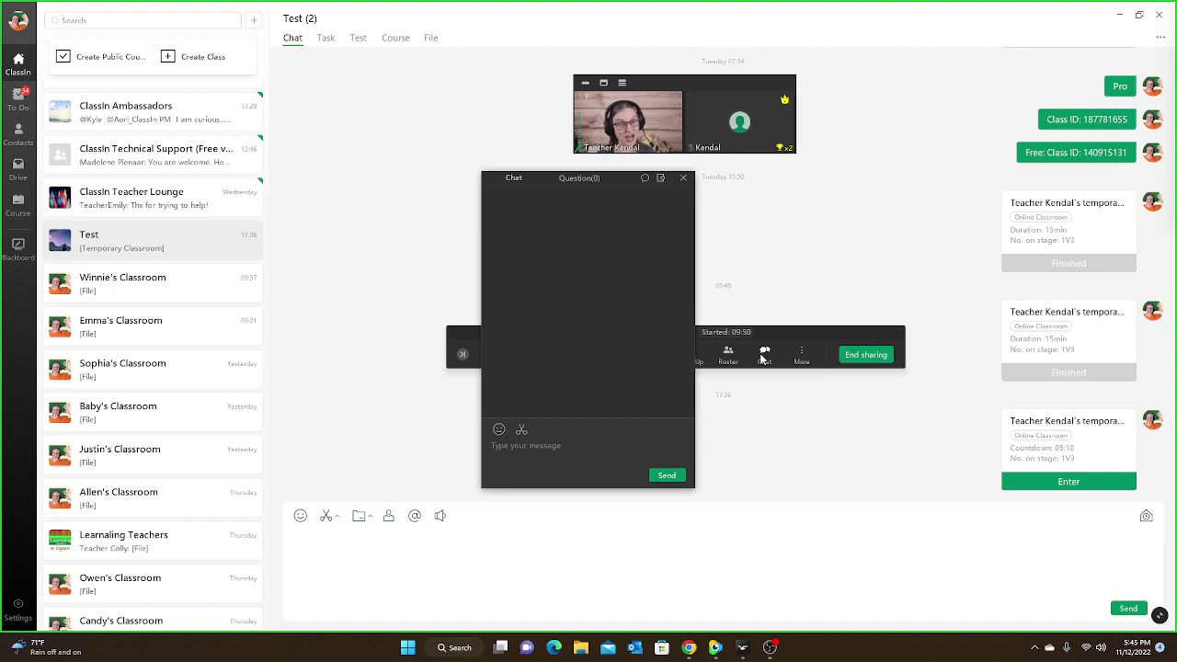
left_click(684, 178)
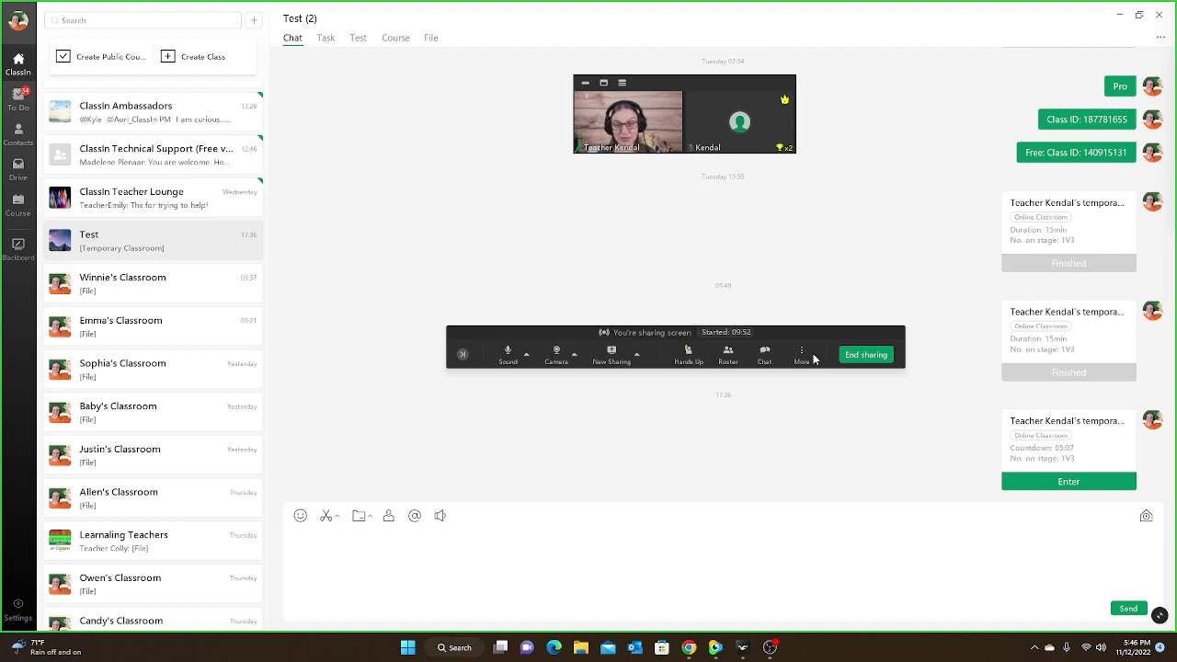
left_click(801, 355)
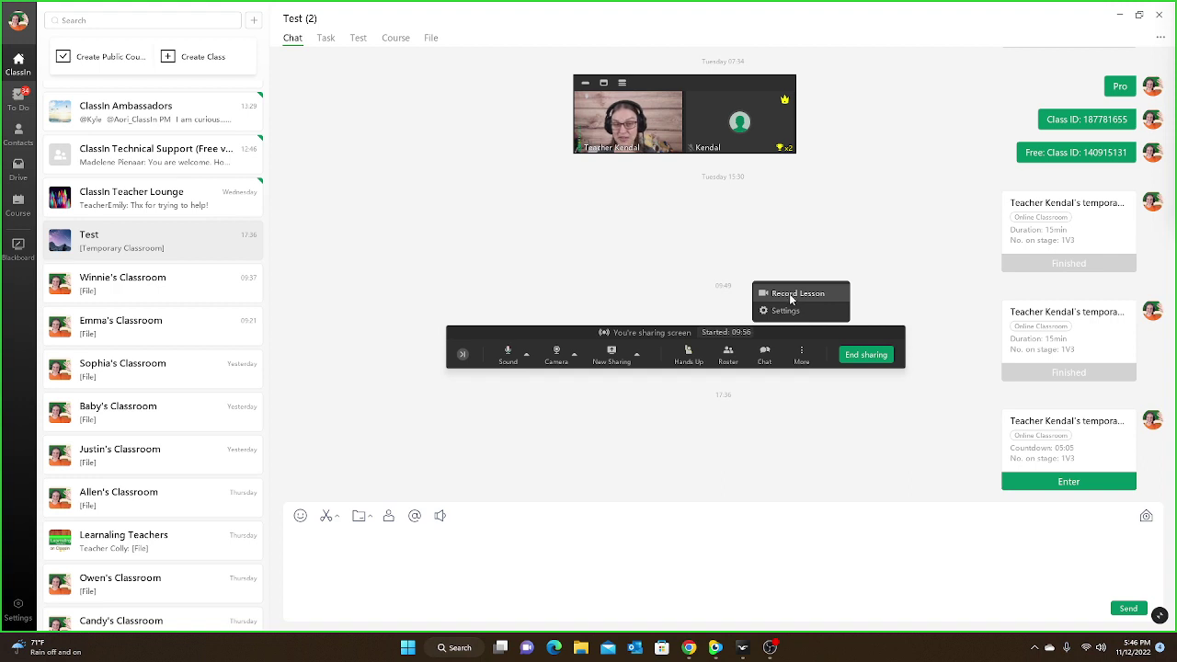
left_click(786, 310)
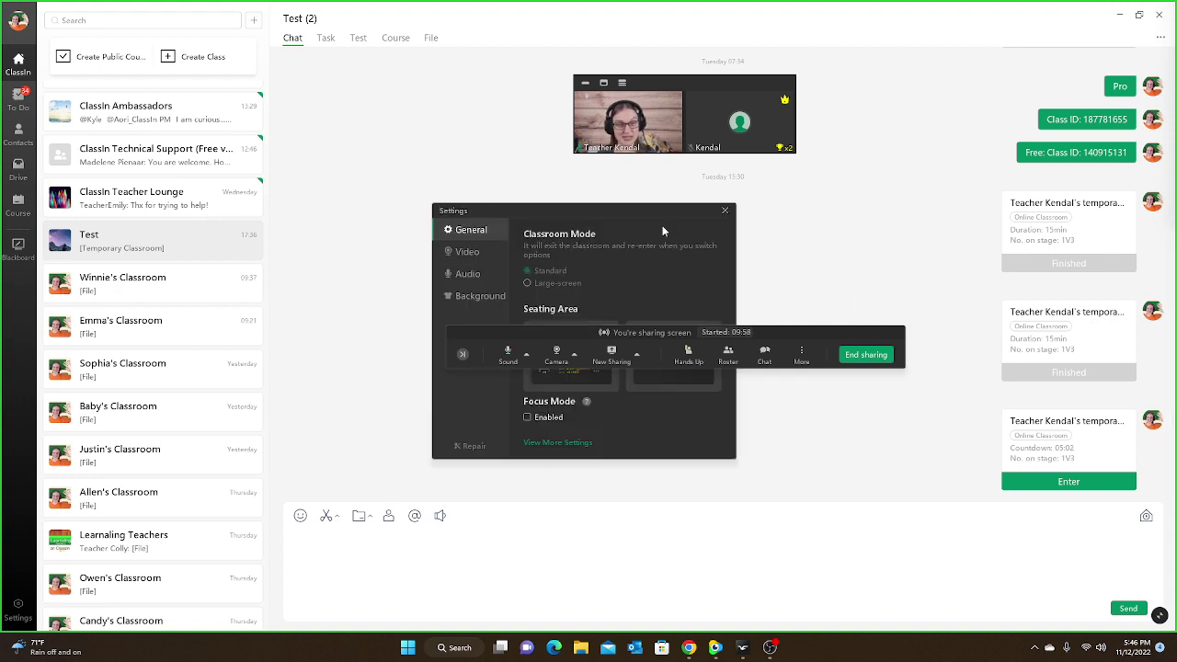
left_click(725, 211)
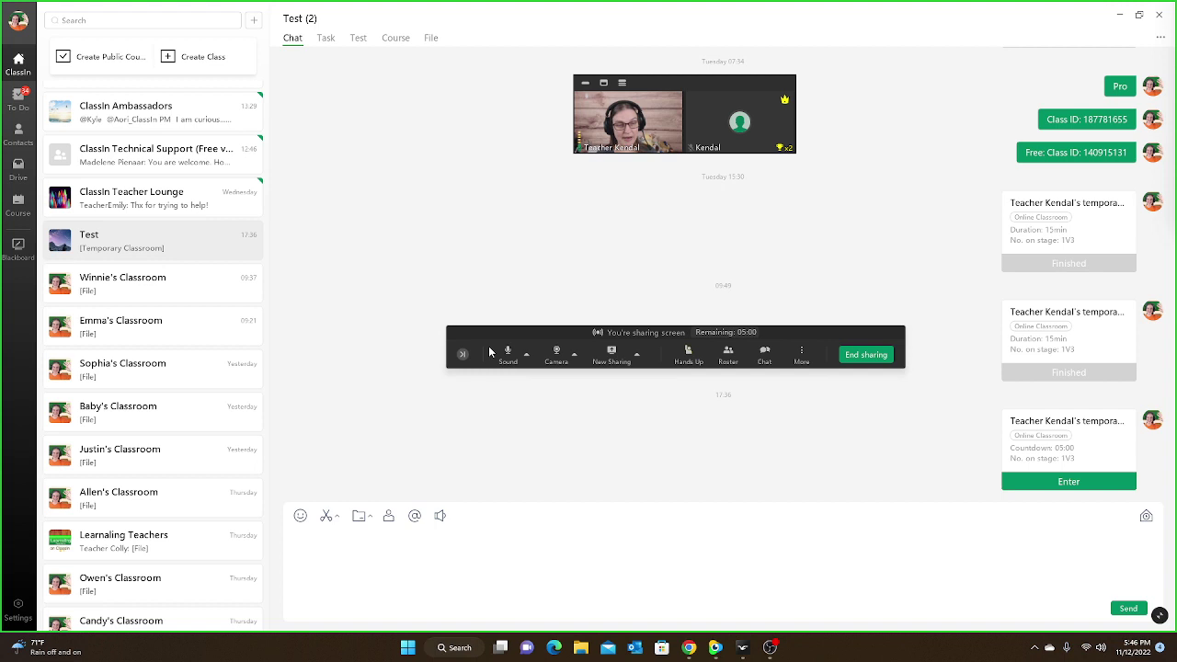
- Collapse the sharing control bar to its compact form and expand it again
left_click(463, 355)
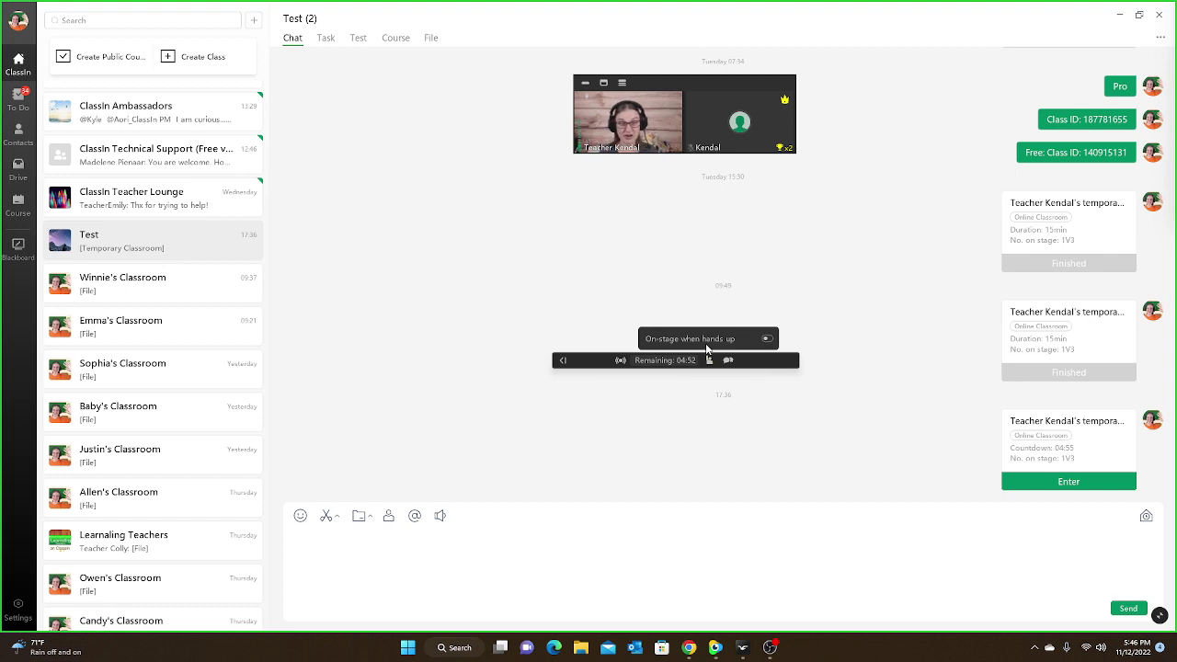
left_click(563, 361)
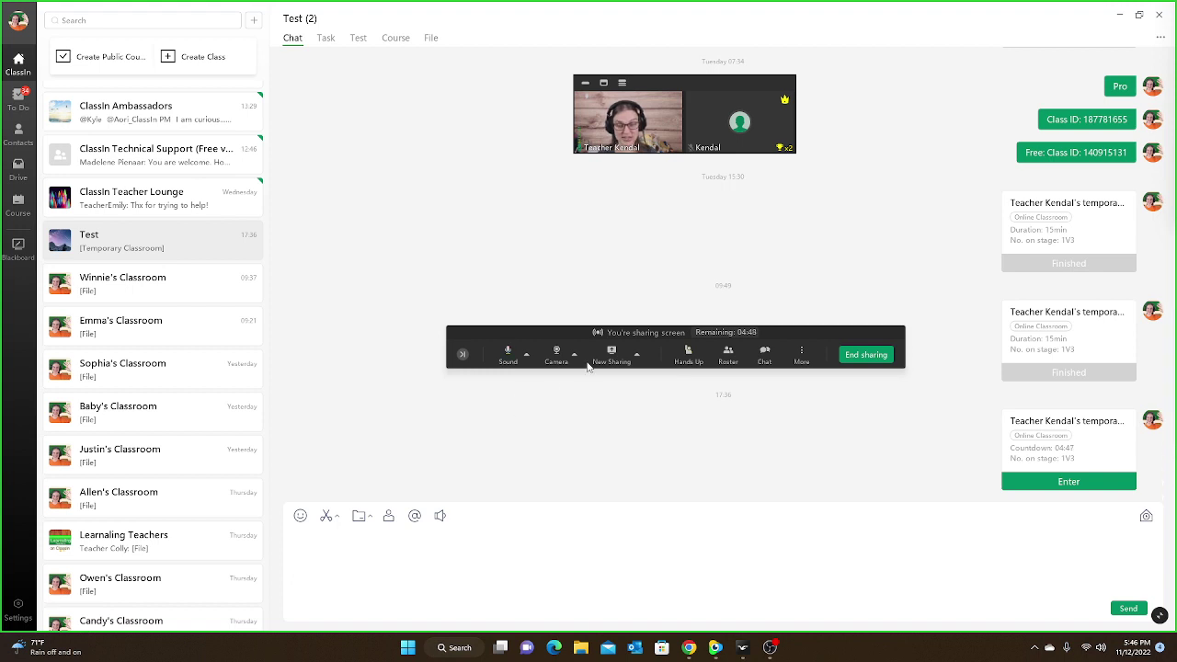
mouse_move(595, 338)
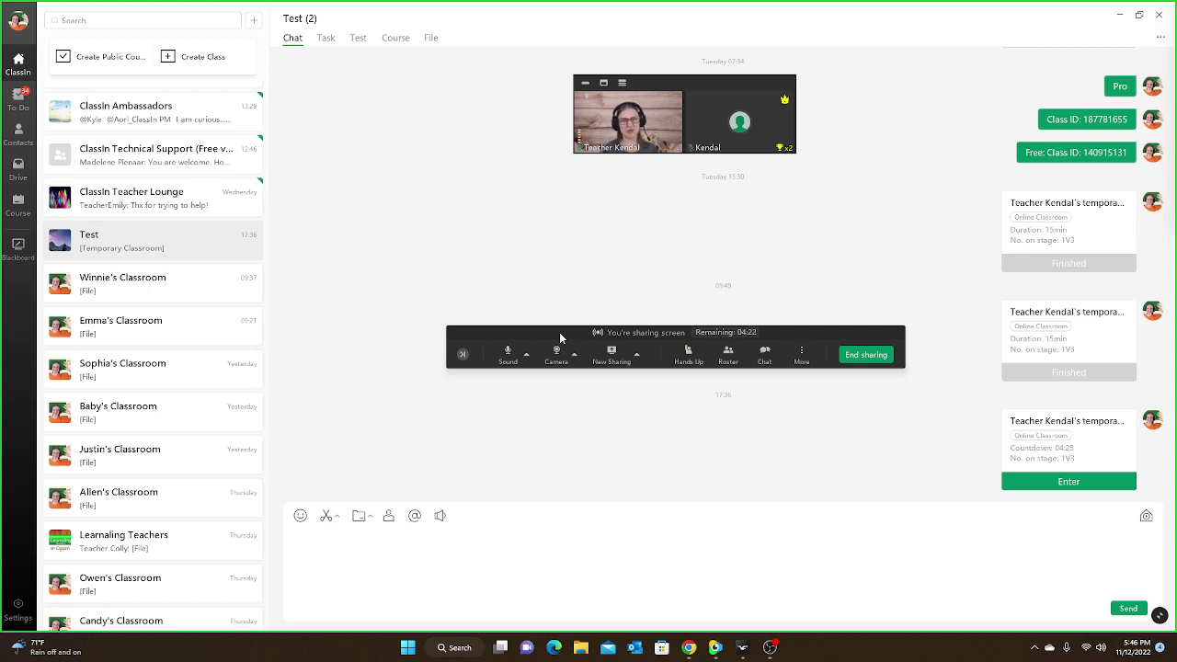
- Move the floating video window over the message box and back to the middle of the chat area
mouse_move(689, 125)
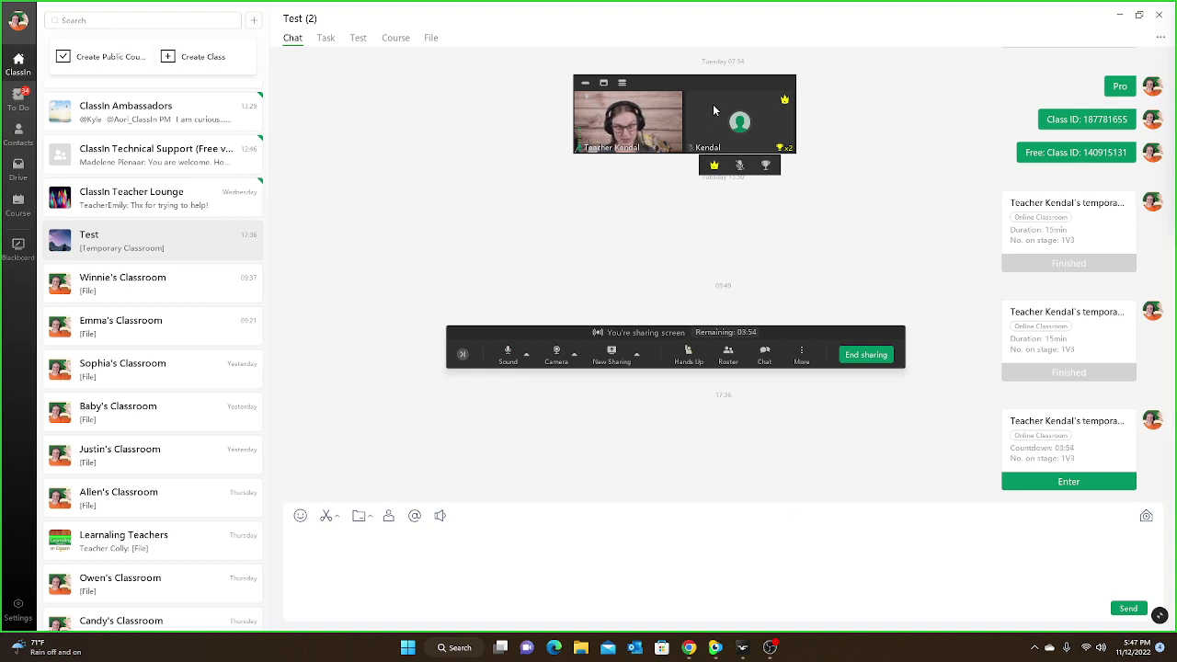
left_click_drag(715, 81, 1088, 521)
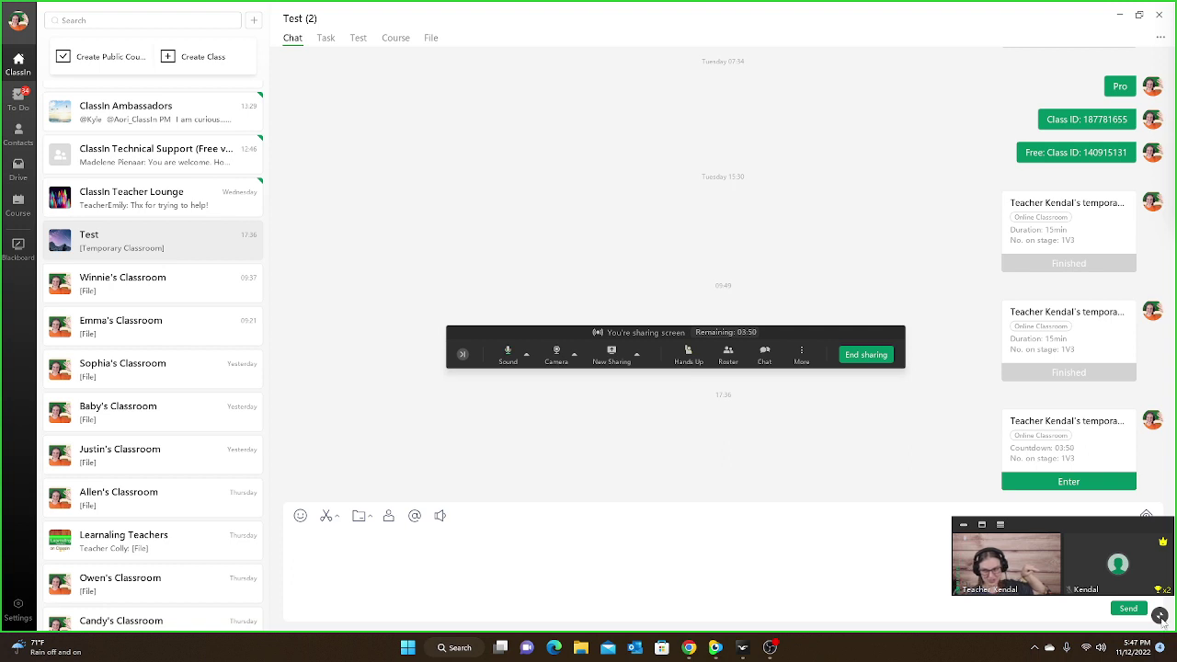
left_click_drag(1101, 525, 699, 158)
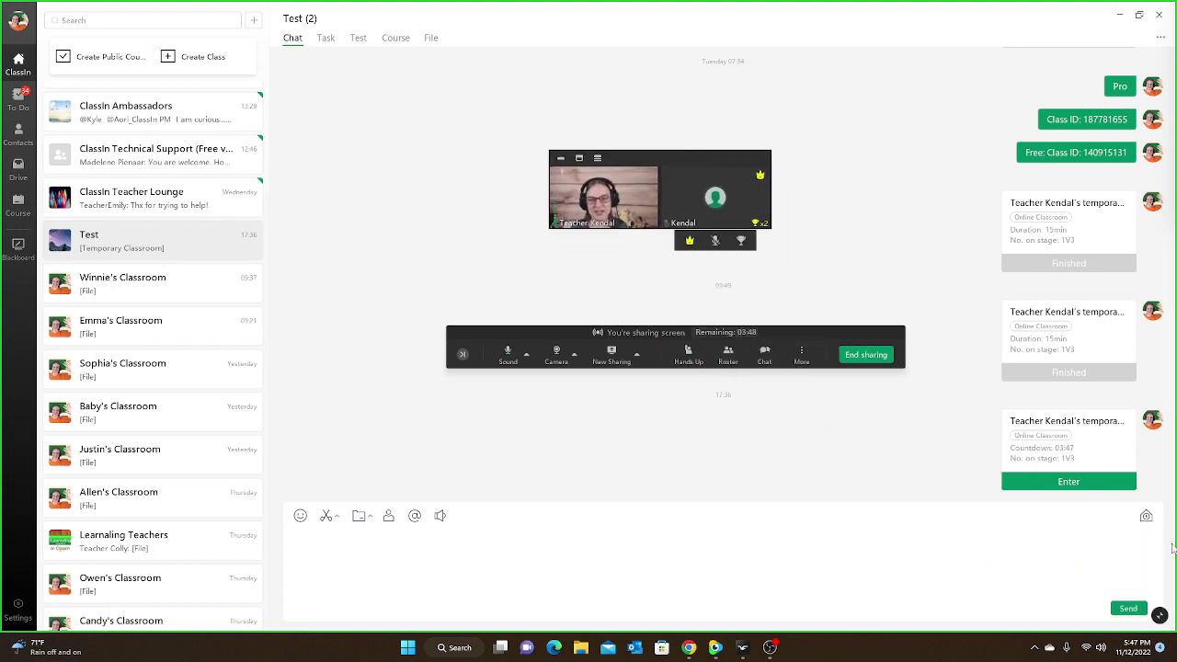
- Limit sharing to a region and resize and move its frame to enclose the floating video window and sharing control bar
left_click(1159, 615)
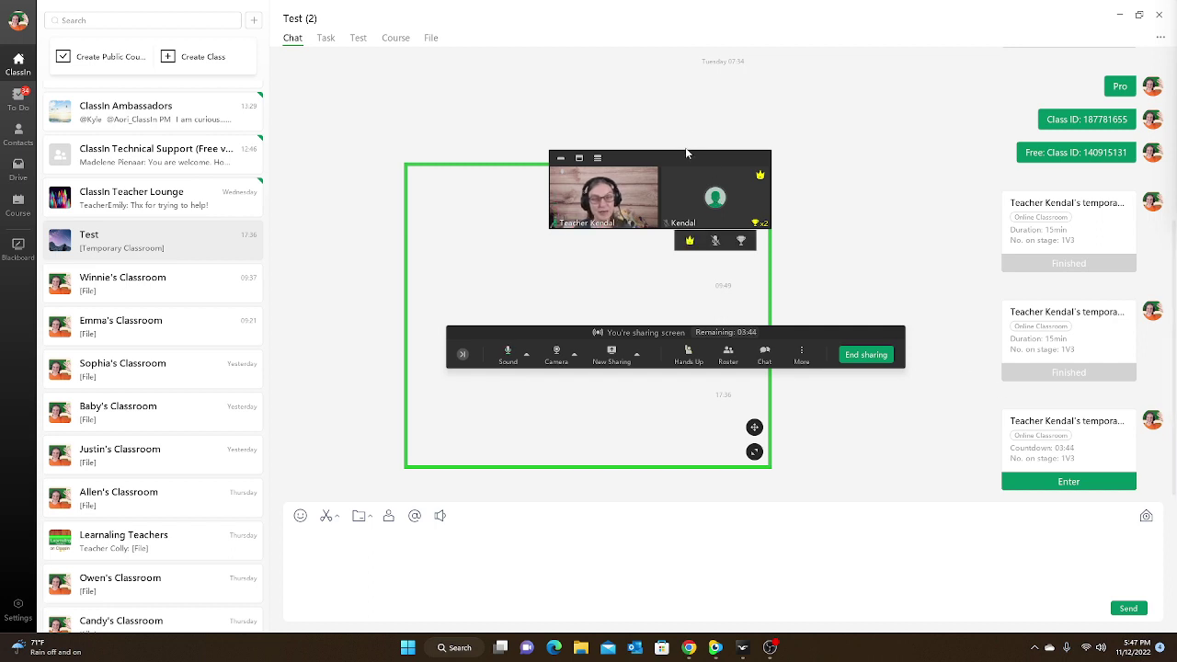
left_click_drag(688, 158, 706, 106)
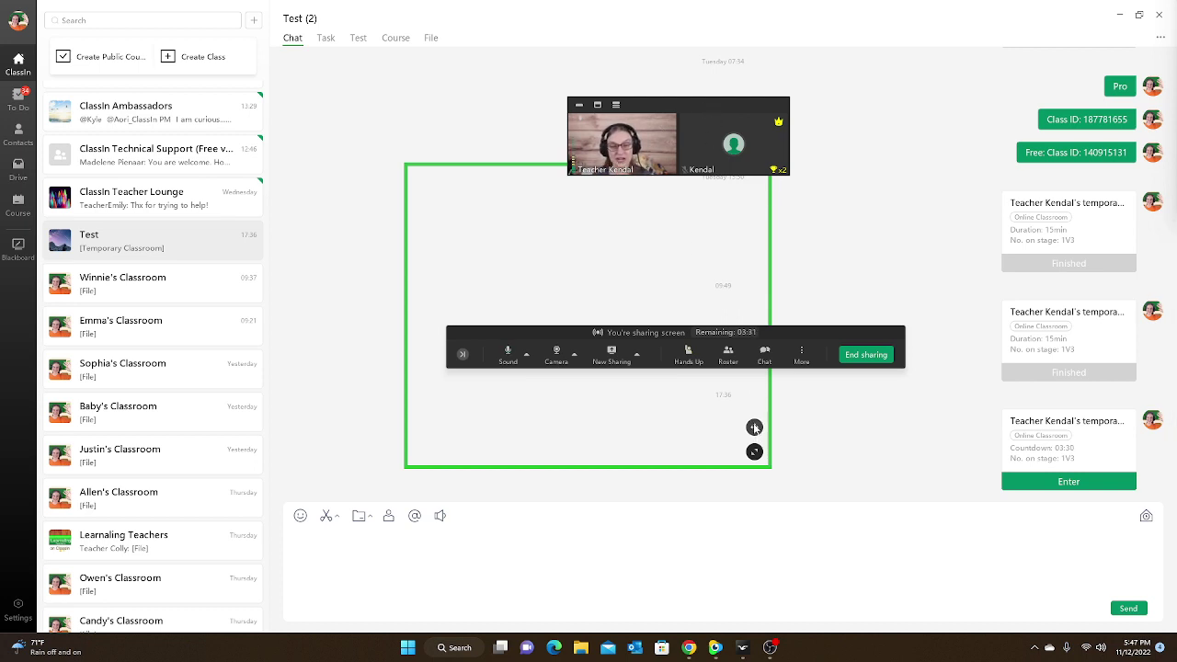
left_click_drag(754, 429, 953, 434)
left_click_drag(842, 468, 841, 509)
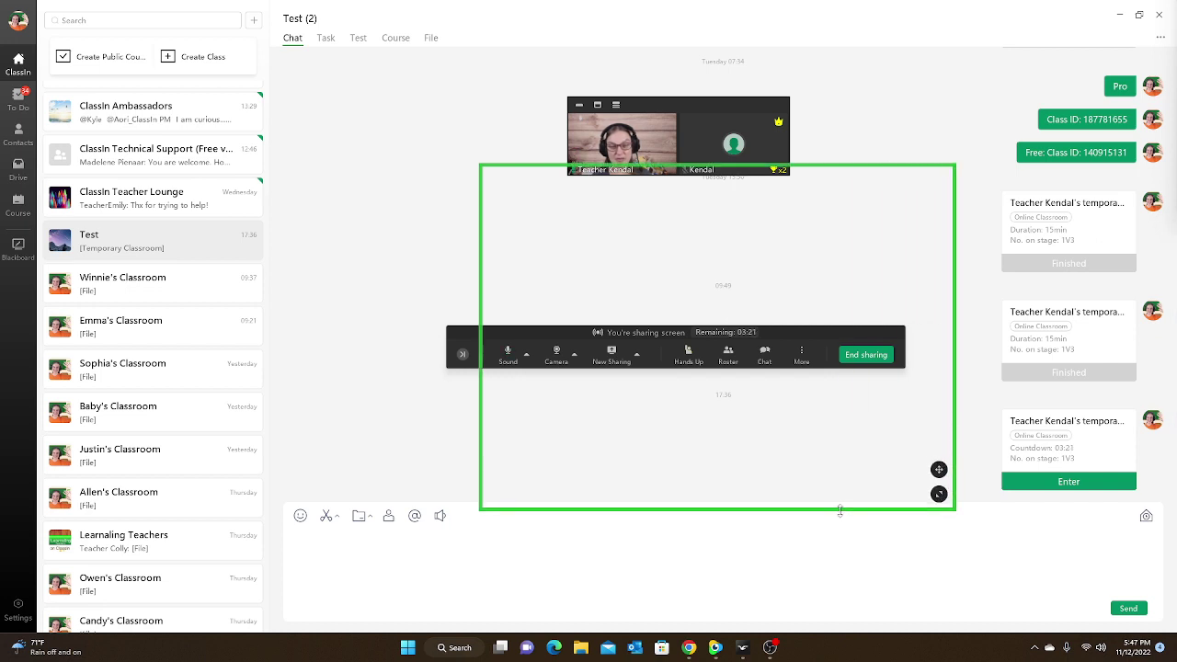
left_click_drag(480, 309, 335, 294)
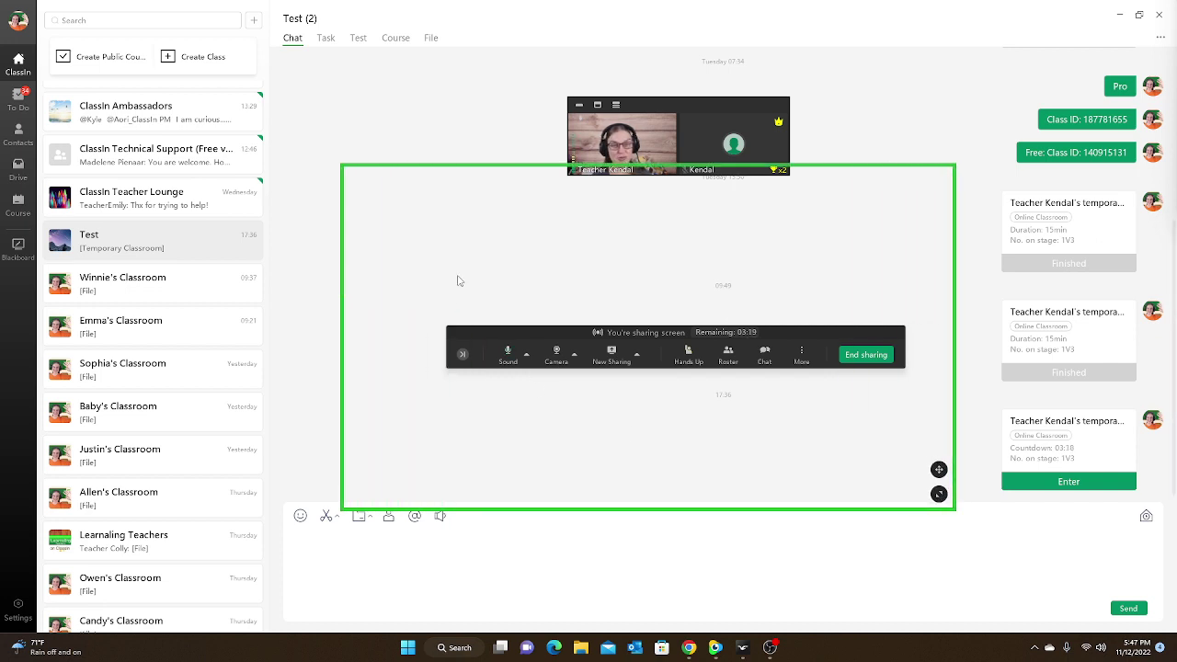
left_click_drag(939, 469, 940, 386)
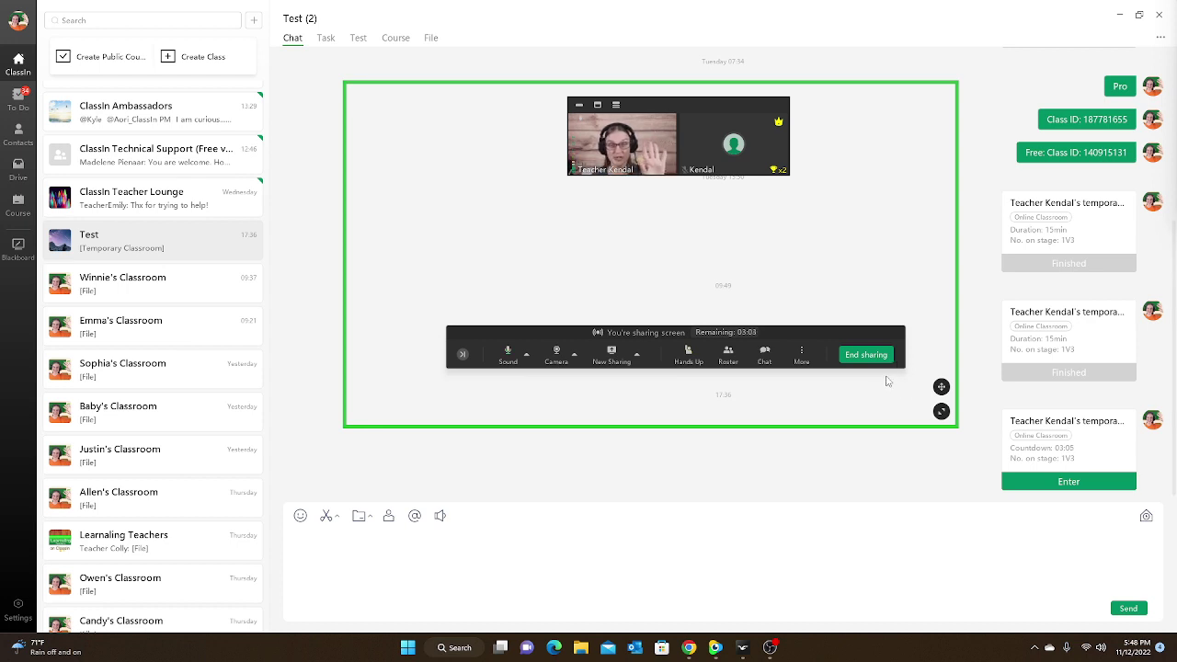
- End the current sharing and share Desktop1 using Teacher Screen Sharing
mouse_move(770, 162)
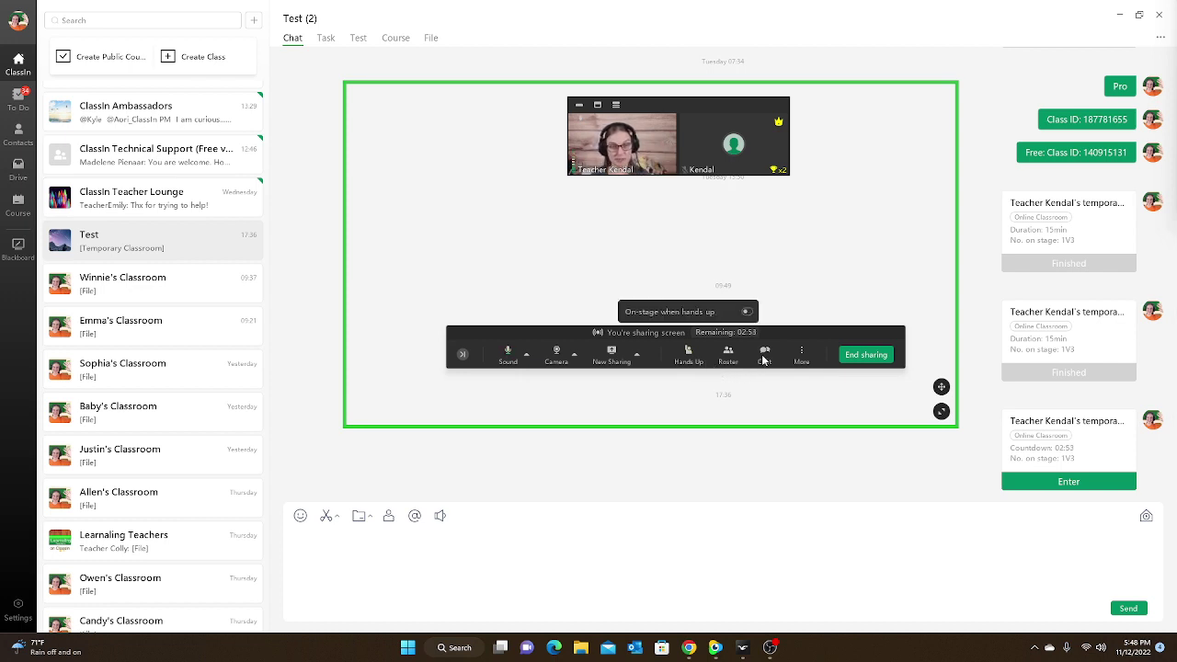
left_click(864, 355)
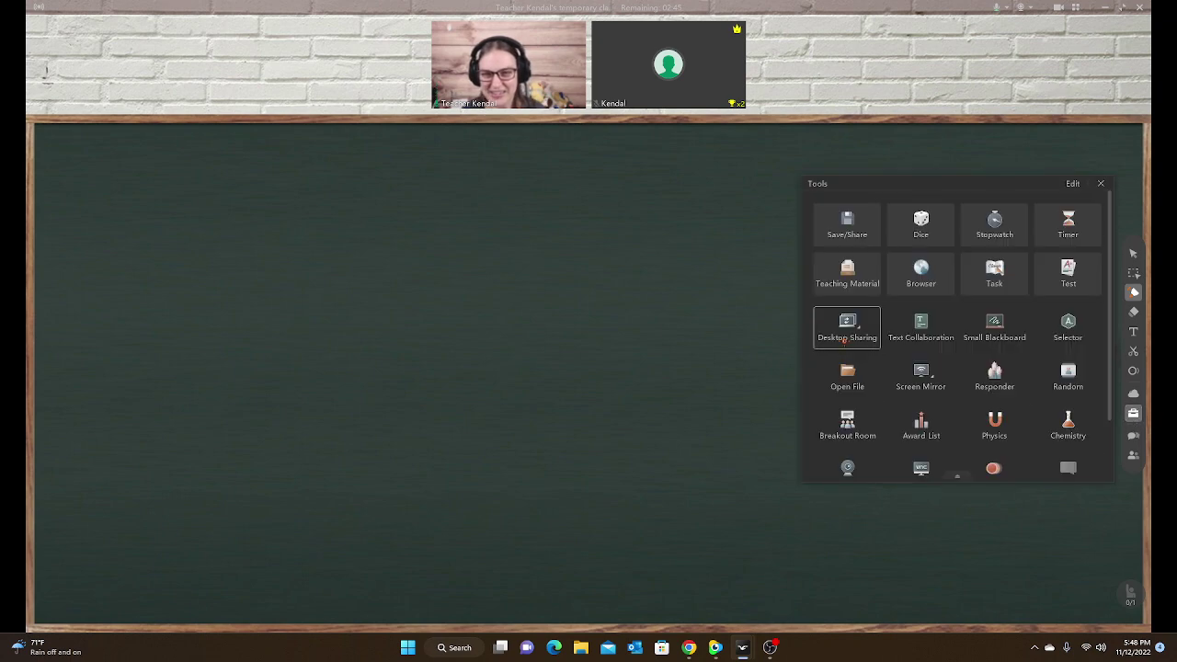
left_click(843, 336)
left_click(565, 279)
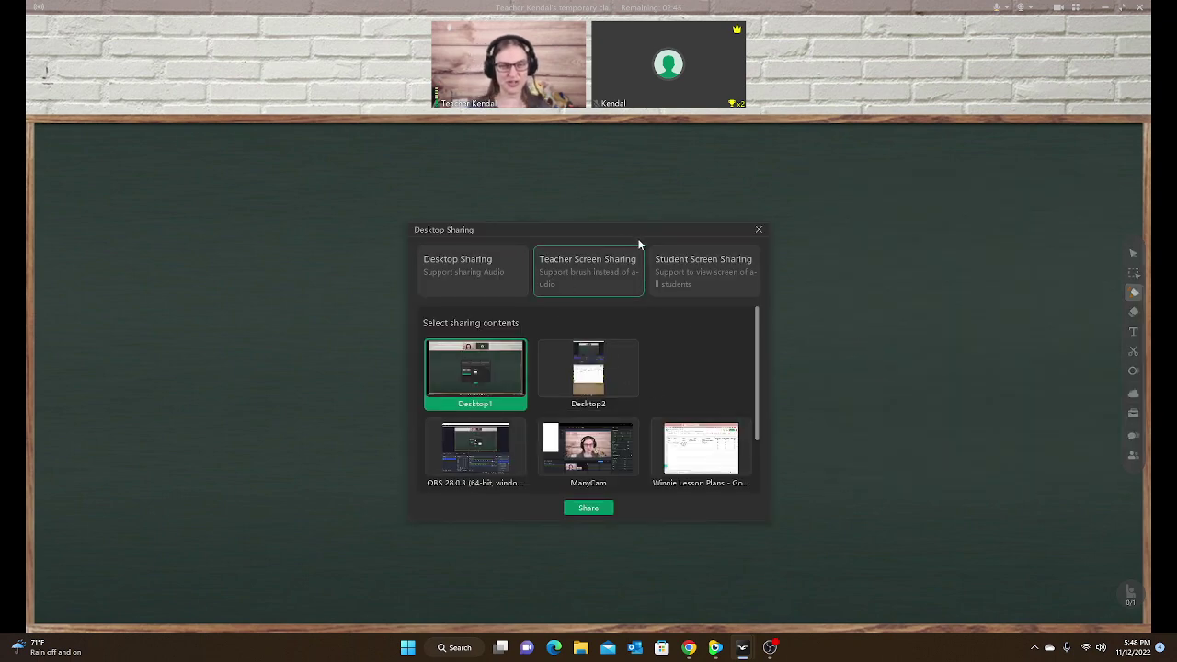
left_click_drag(647, 228, 786, 218)
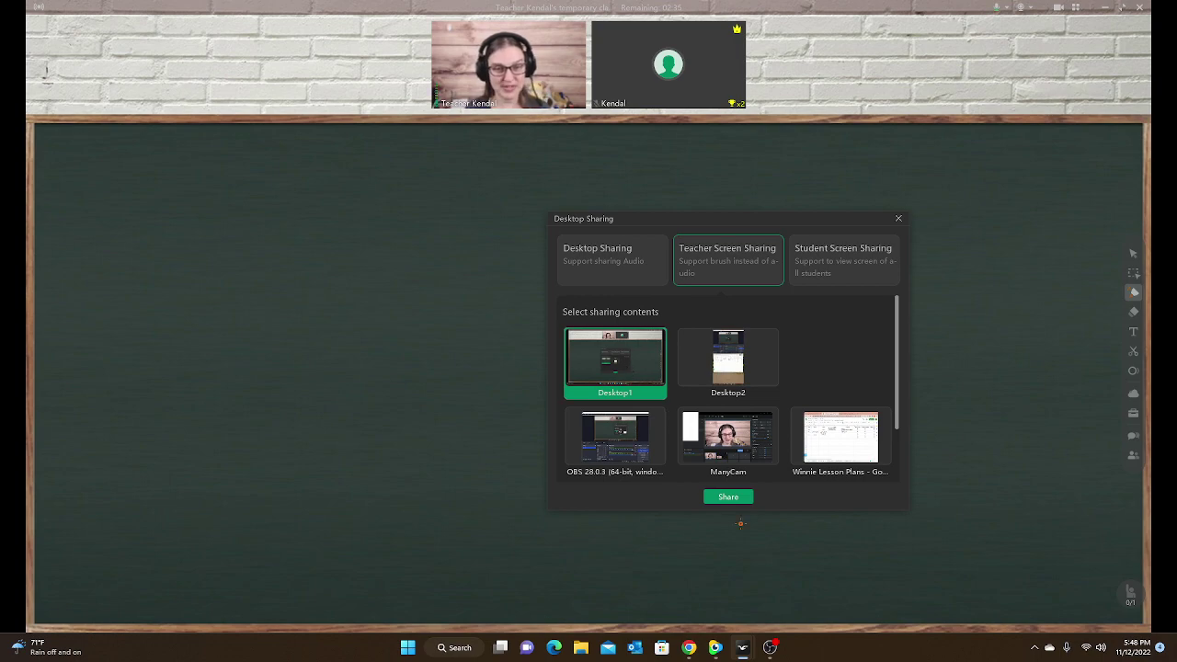
left_click(732, 497)
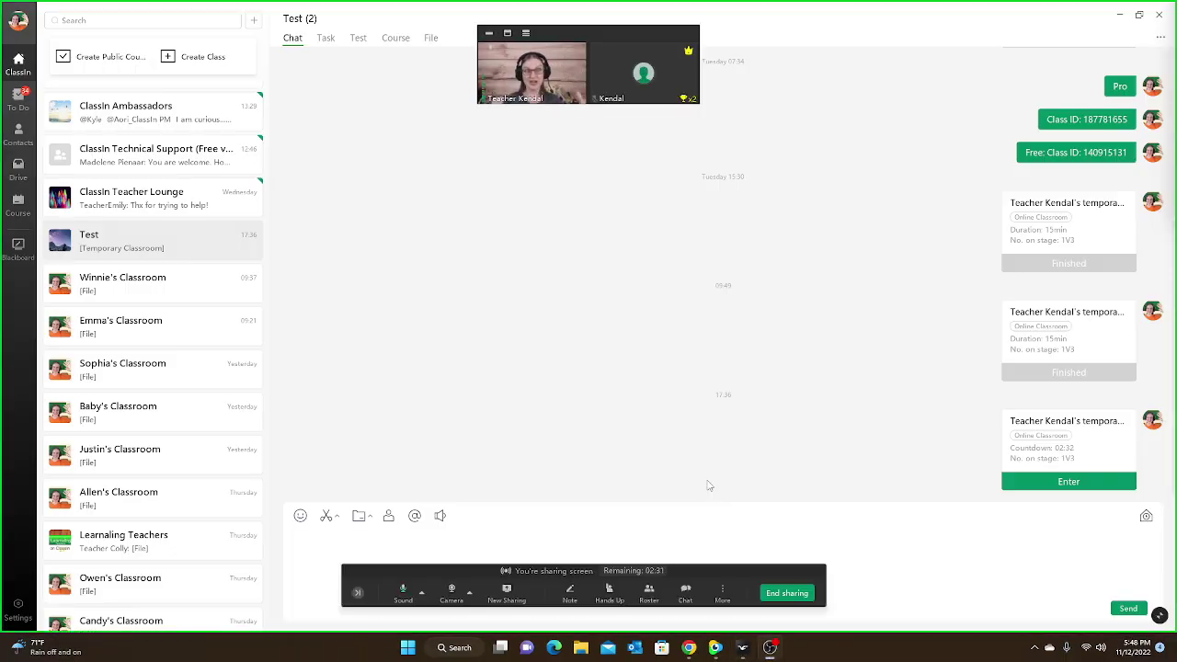
- Switch the shared area from the full desktop to a partial region and back, twice
left_click(1159, 615)
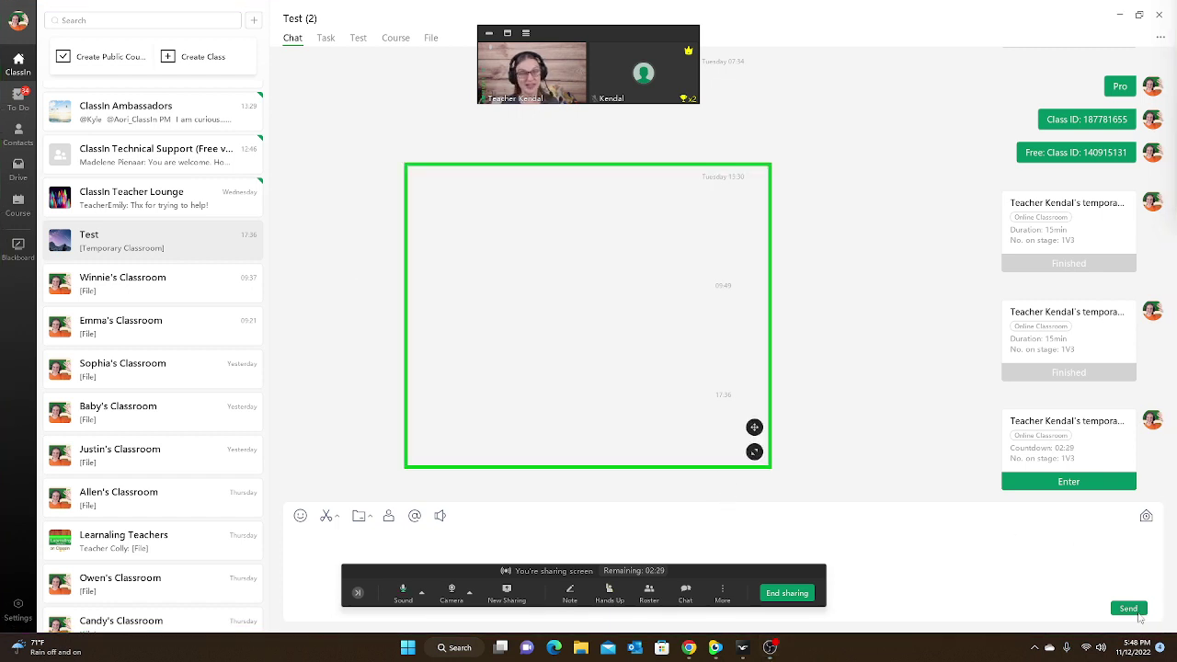
left_click(754, 450)
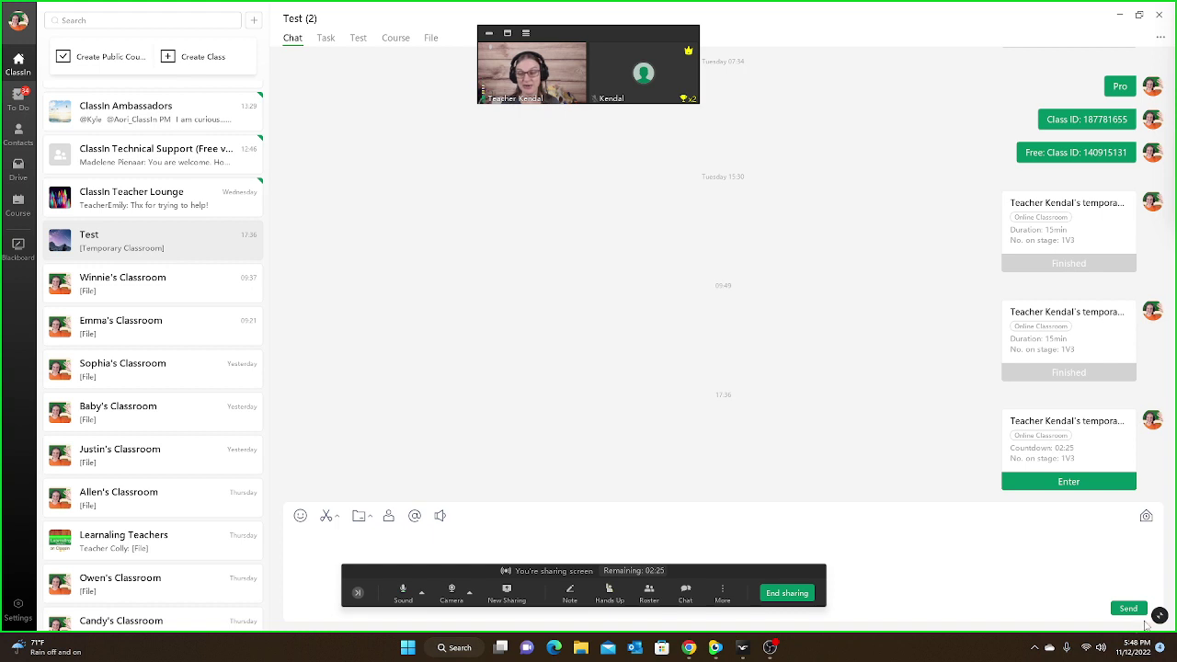
left_click(1159, 615)
left_click(754, 450)
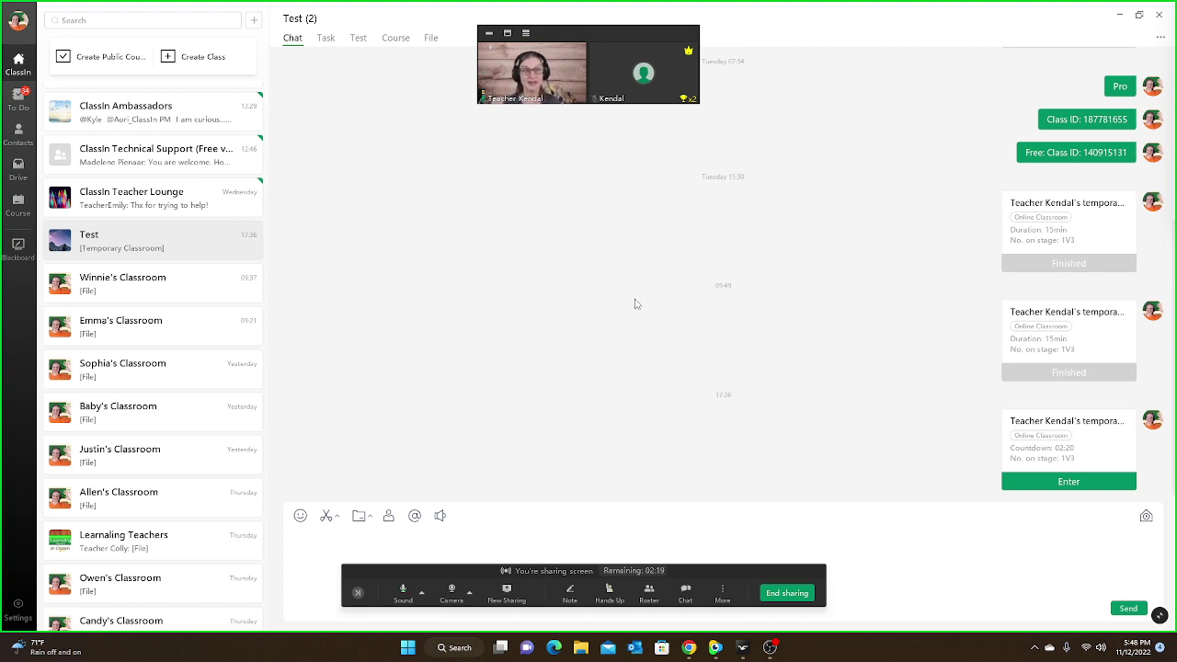
- Reposition the floating video window near the top of the chat area and the sharing control bar midway down the chat
left_click_drag(590, 37, 722, 88)
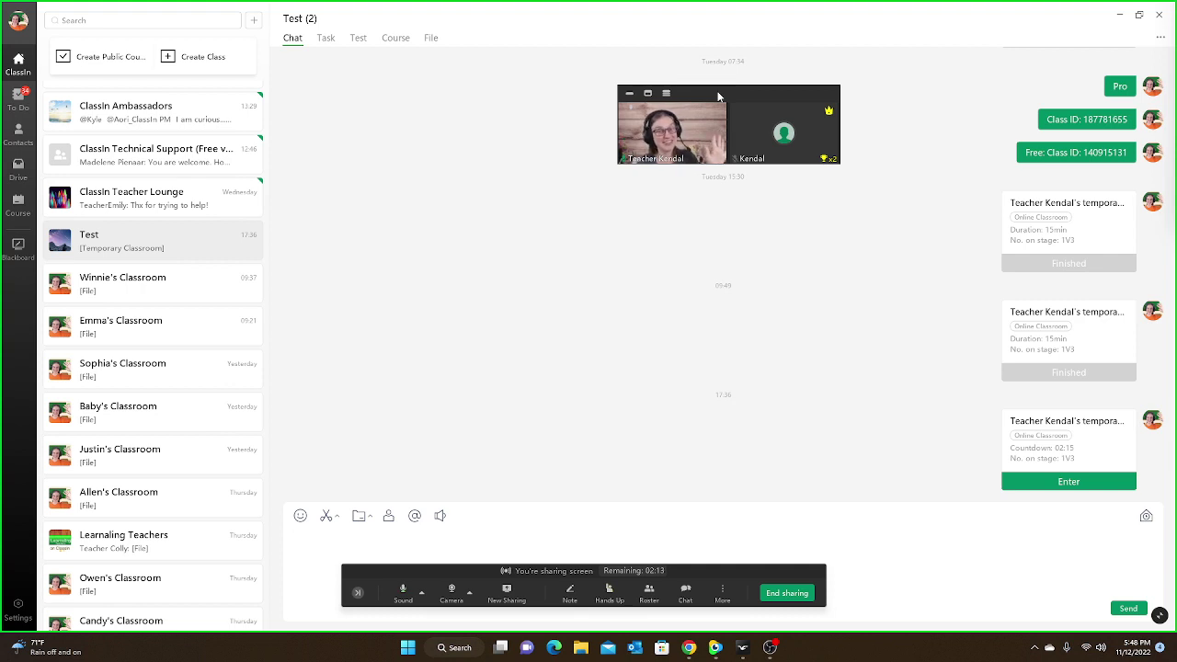
mouse_move(720, 116)
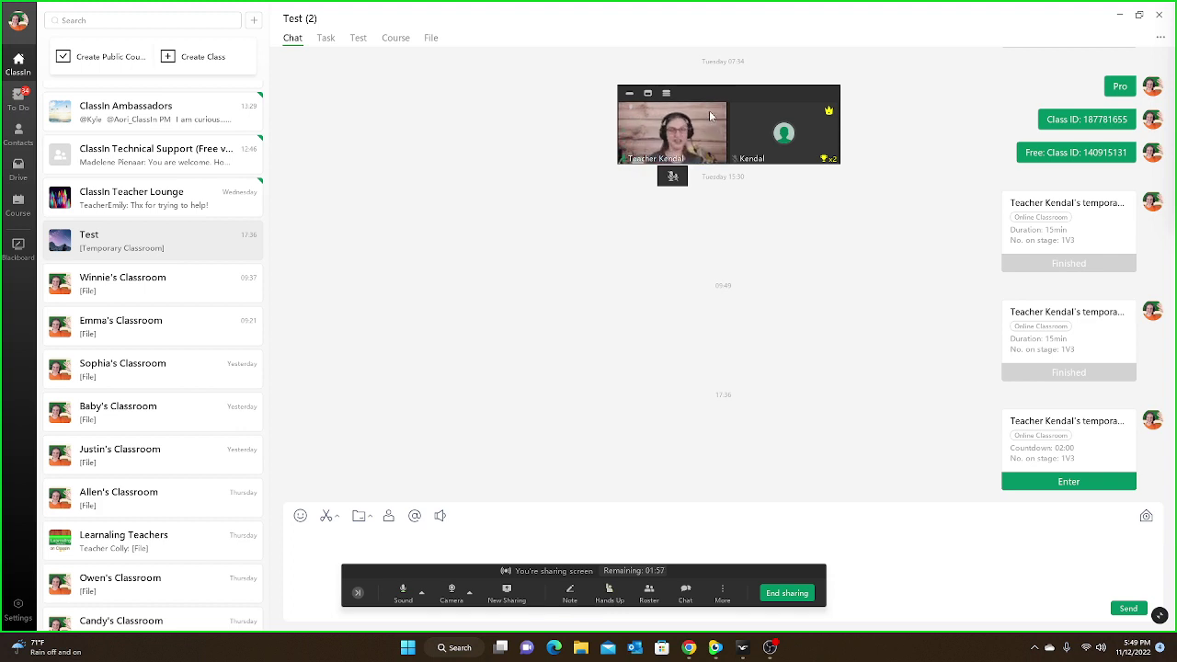
left_click_drag(730, 575, 876, 364)
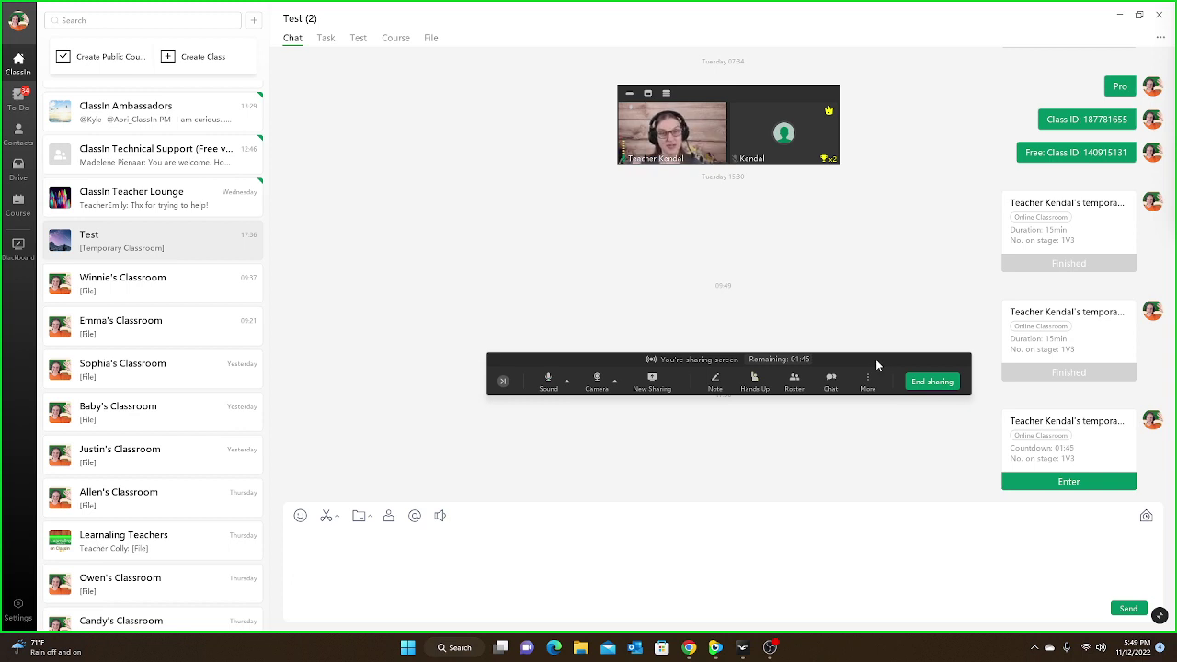
- Try the floating video window's view modes and award the student a trophy
left_click(628, 94)
left_click(649, 92)
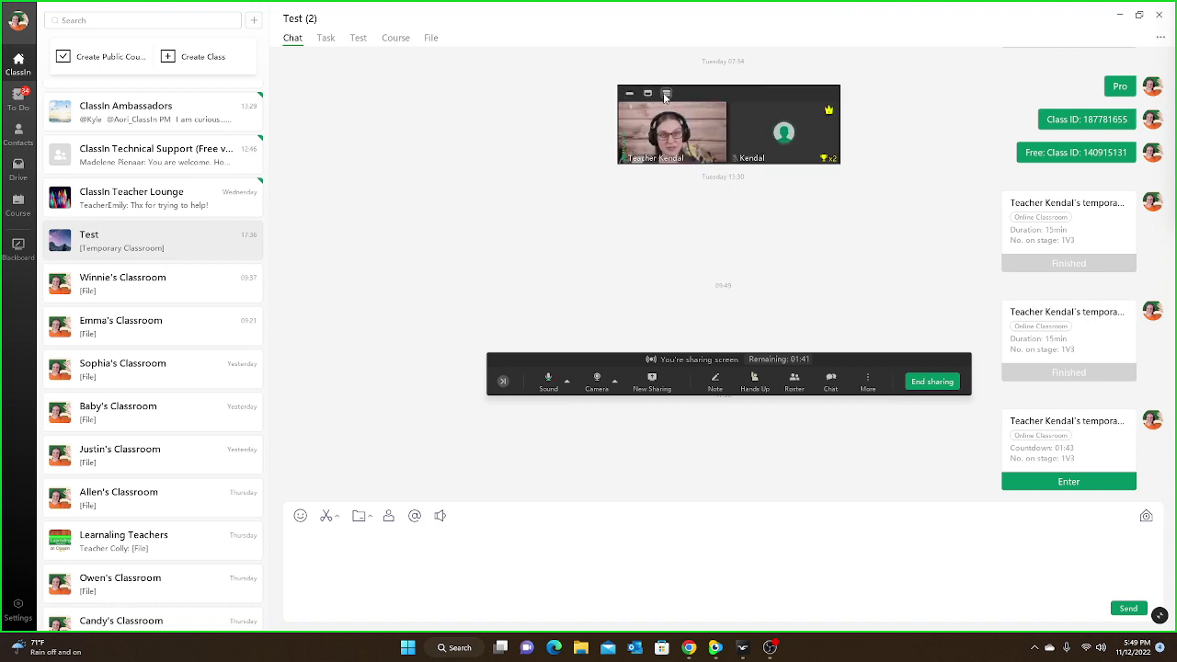
left_click(810, 177)
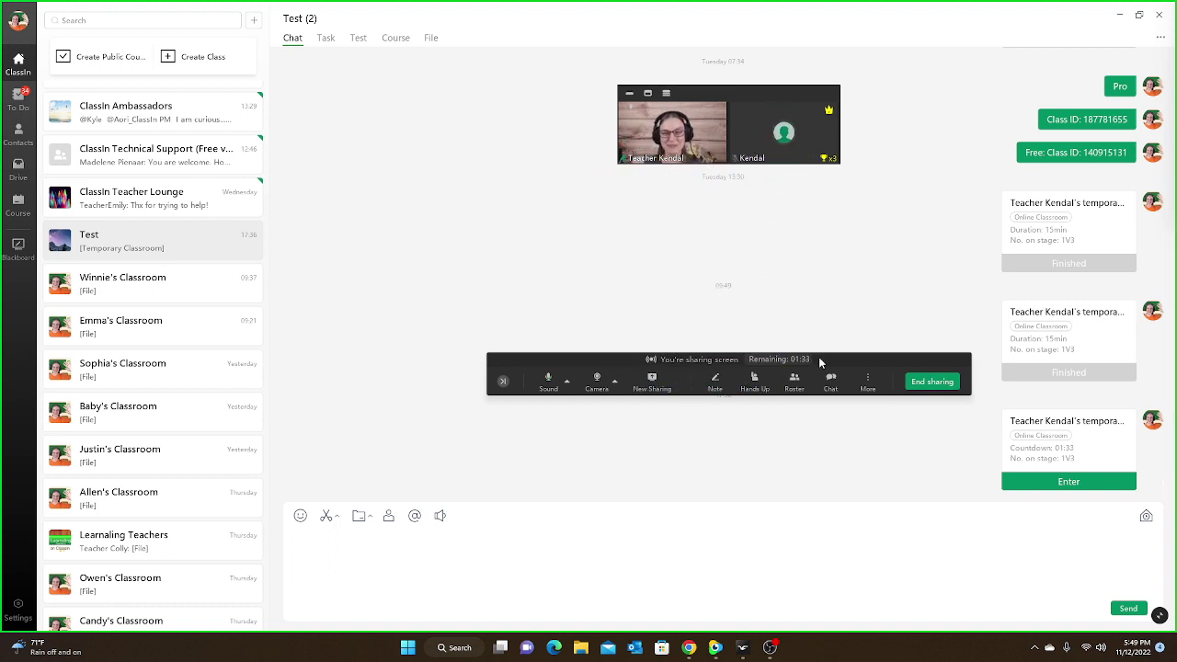
- Move the sharing control bar up closer to the video window and view the available sharing contents without starting a new share
left_click_drag(822, 362, 804, 281)
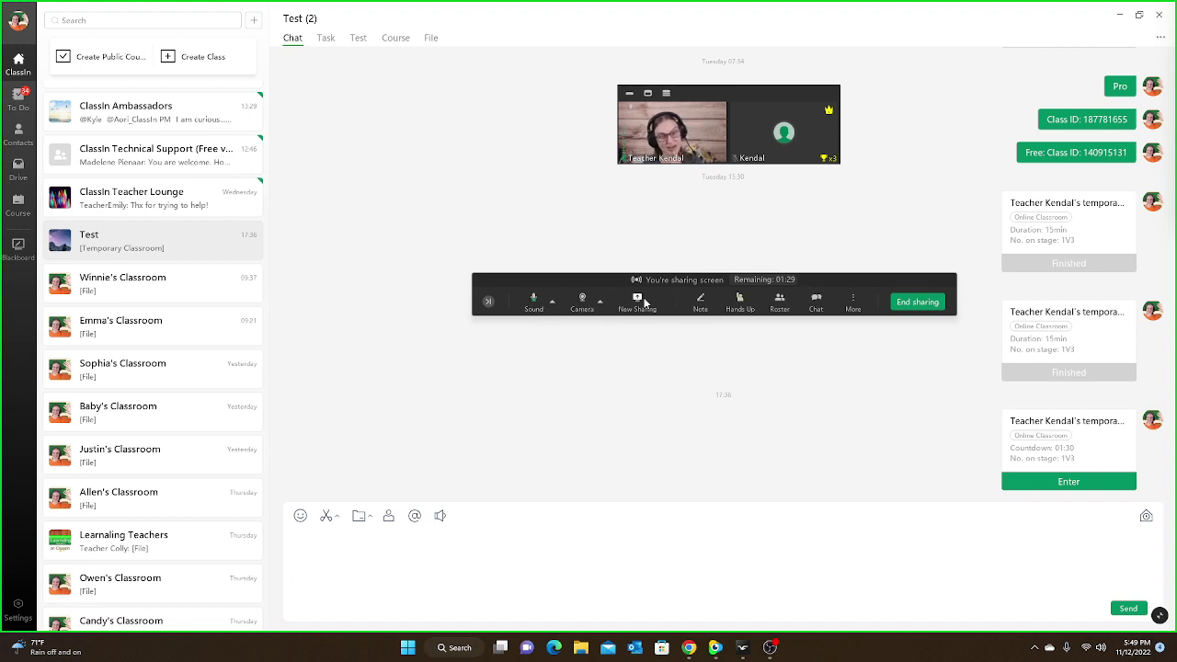
left_click(637, 297)
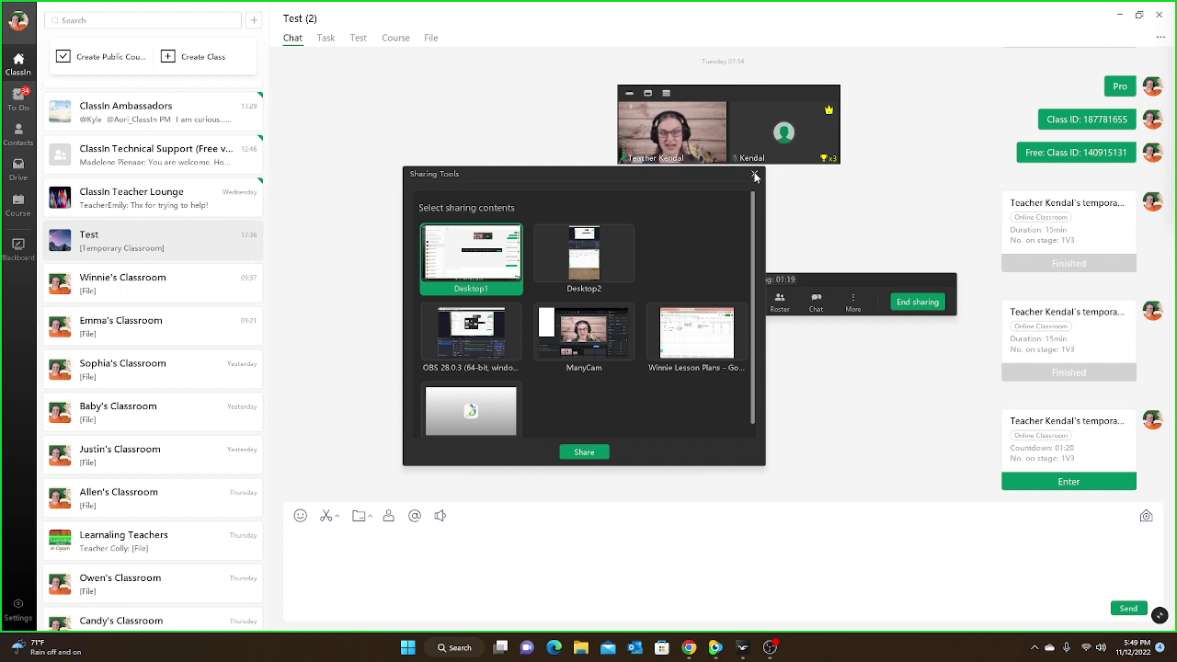
left_click(754, 175)
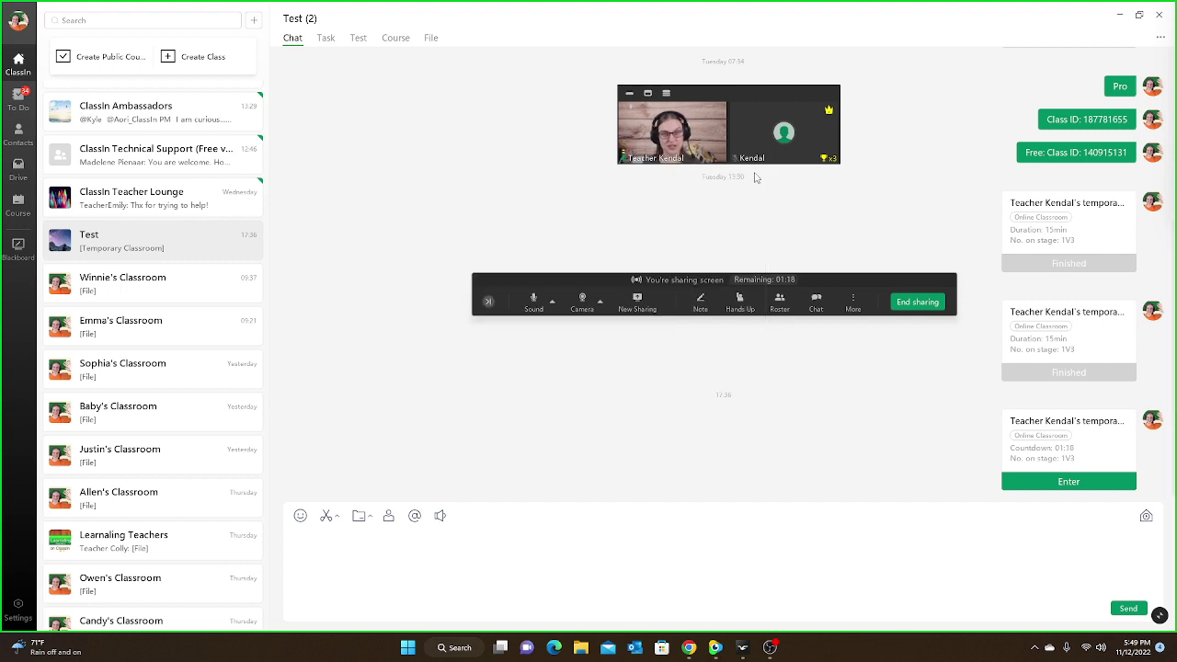
- Show the annotation tools and look through the pen, eraser and text options before closing them
left_click(699, 303)
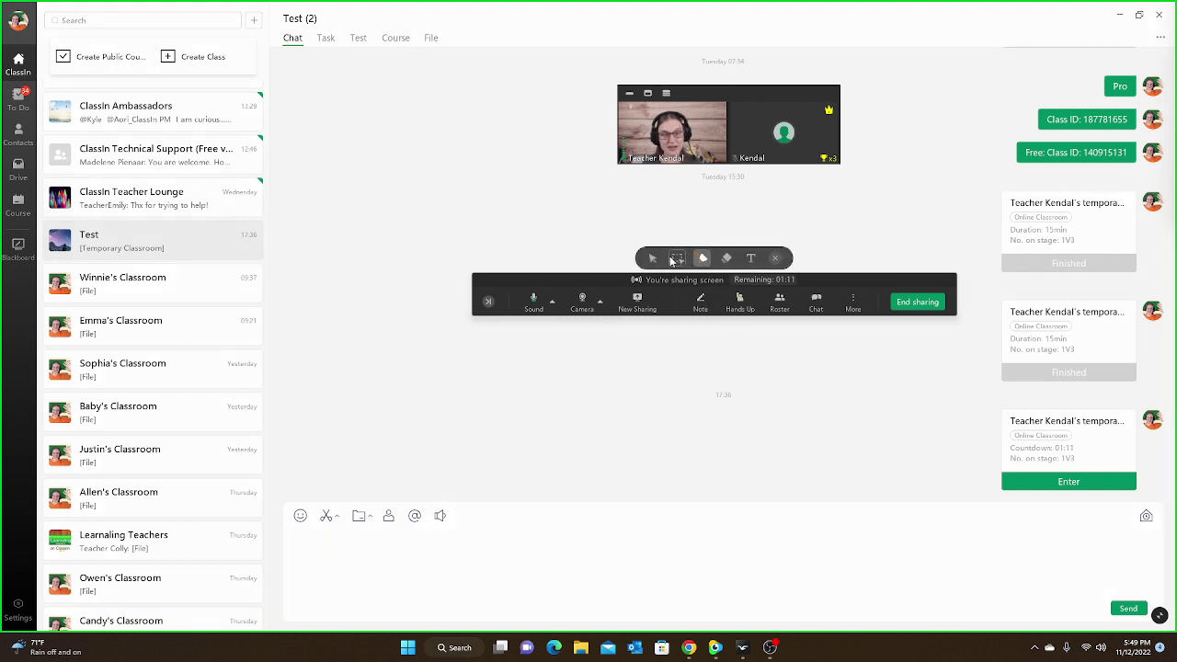
left_click(702, 258)
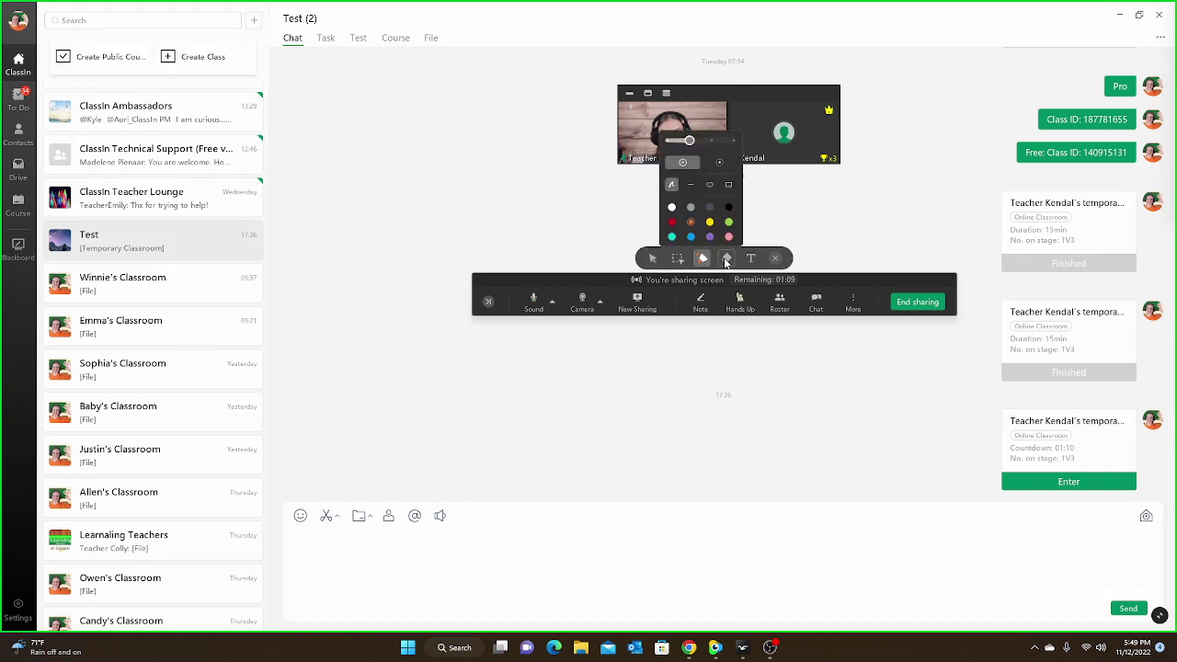
left_click(726, 259)
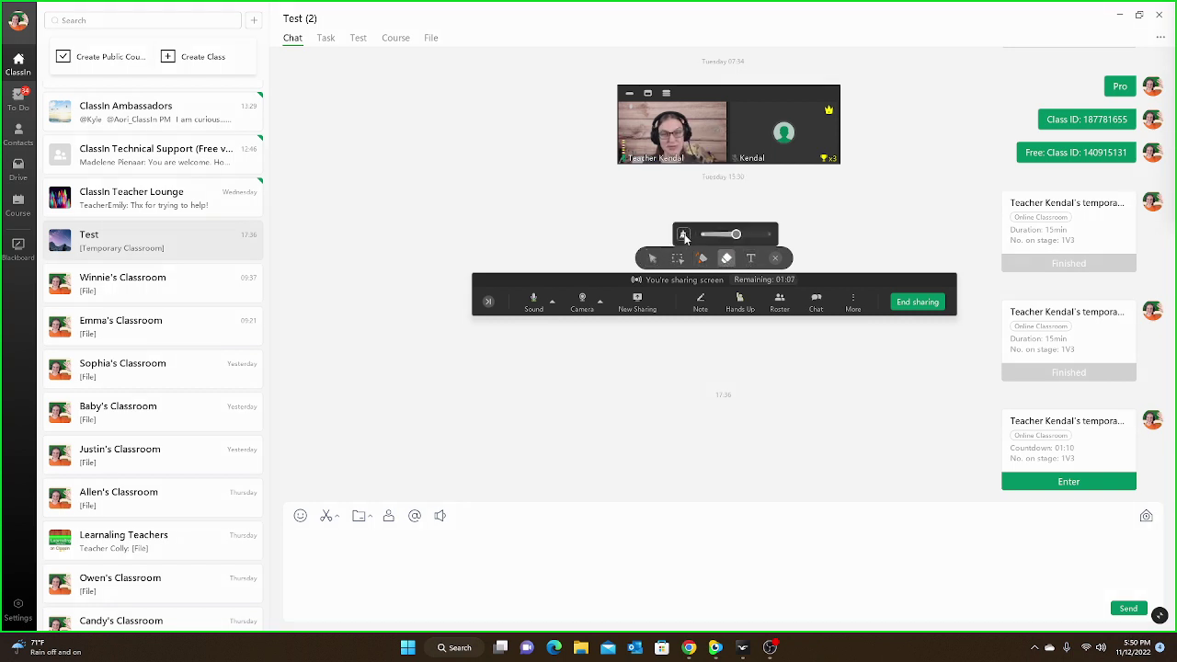
left_click(750, 258)
left_click(775, 259)
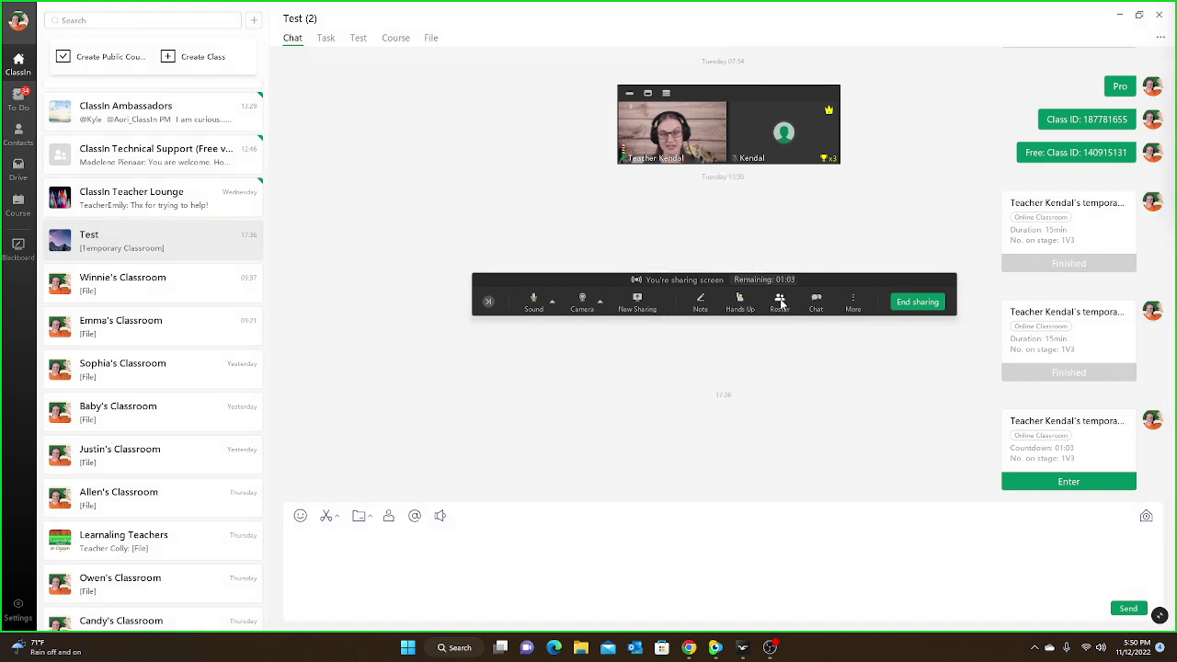
- View the student roster and the class chat, closing each one
left_click(779, 304)
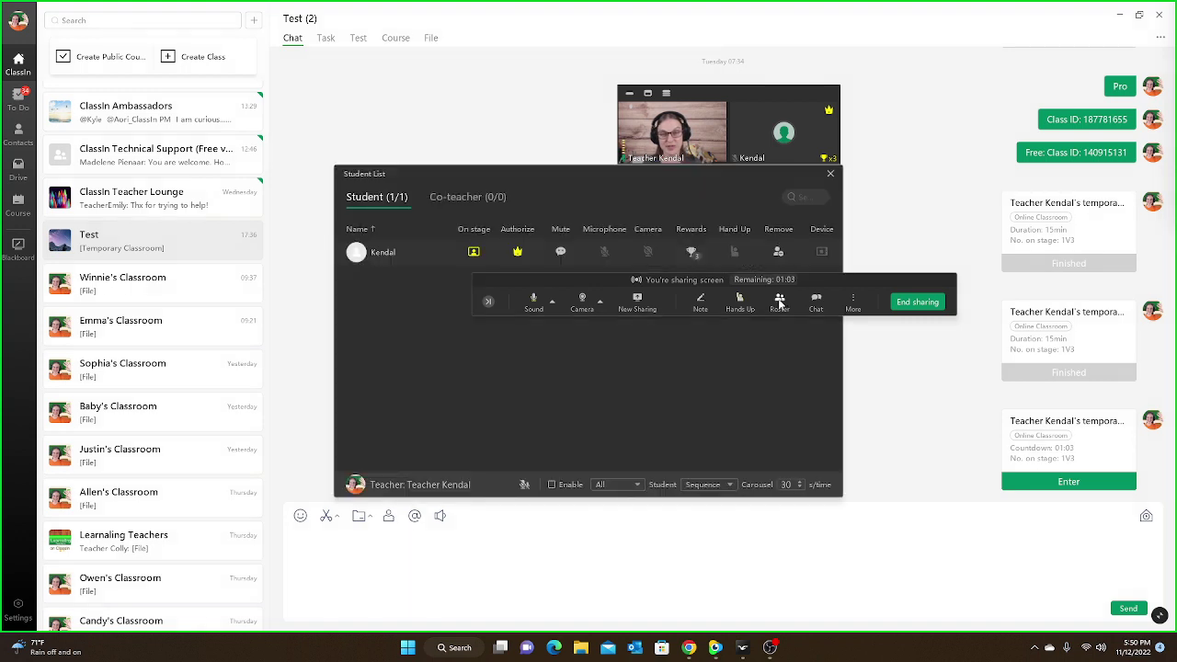
left_click(830, 174)
left_click(816, 300)
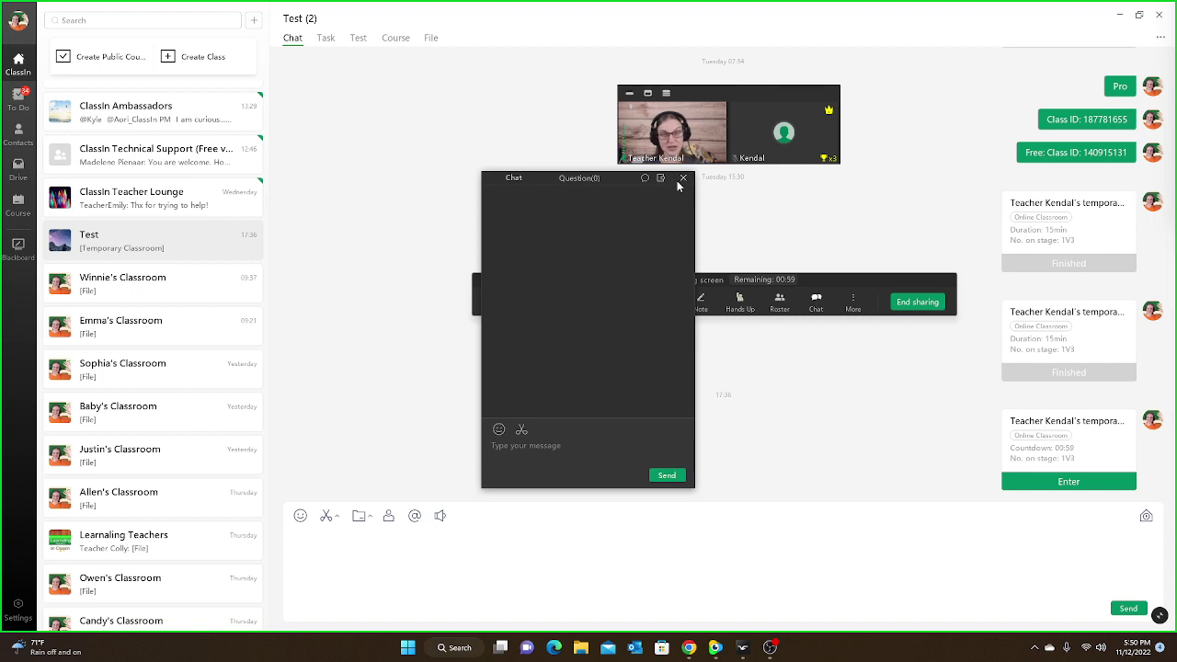
left_click(683, 177)
- Move the sharing control bar down to the middle of the chat area and select Forbid student control as the student authorization
left_click(853, 300)
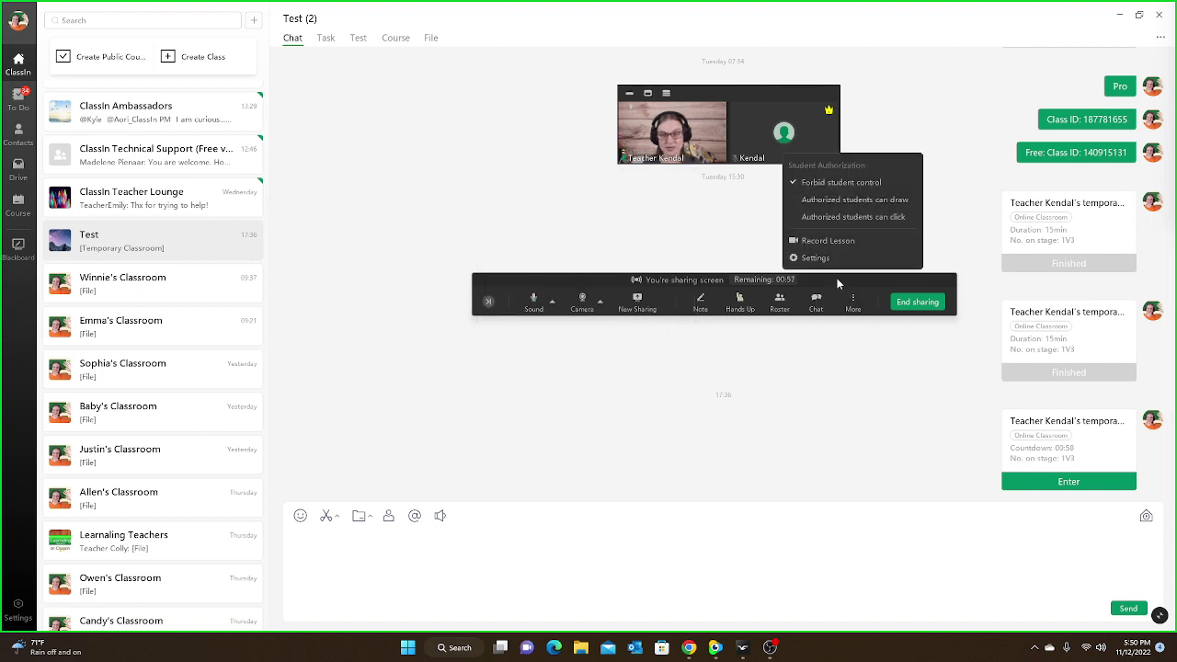
left_click_drag(836, 277, 831, 358)
left_click(848, 384)
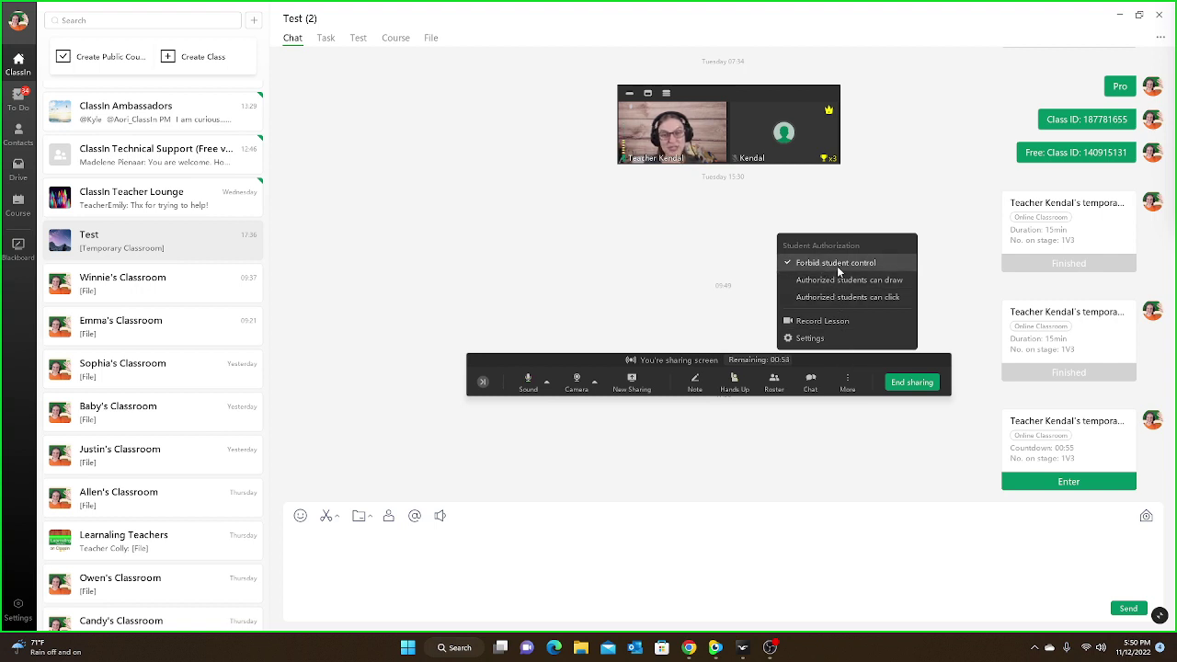
left_click(805, 265)
mouse_move(787, 136)
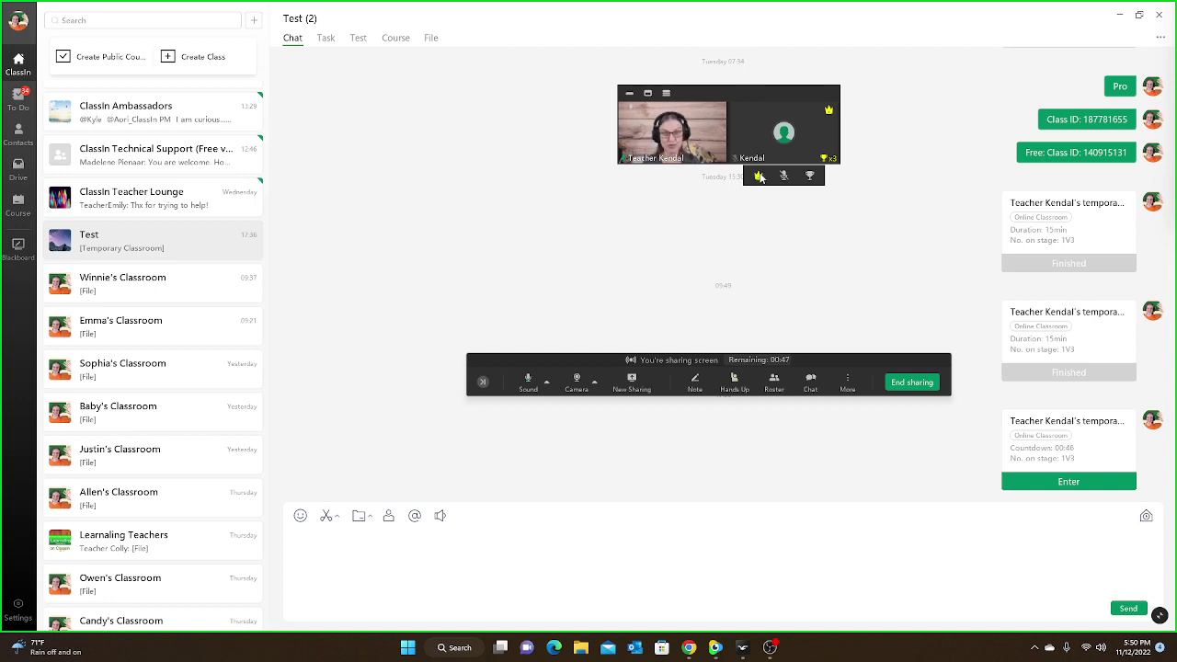
left_click(850, 379)
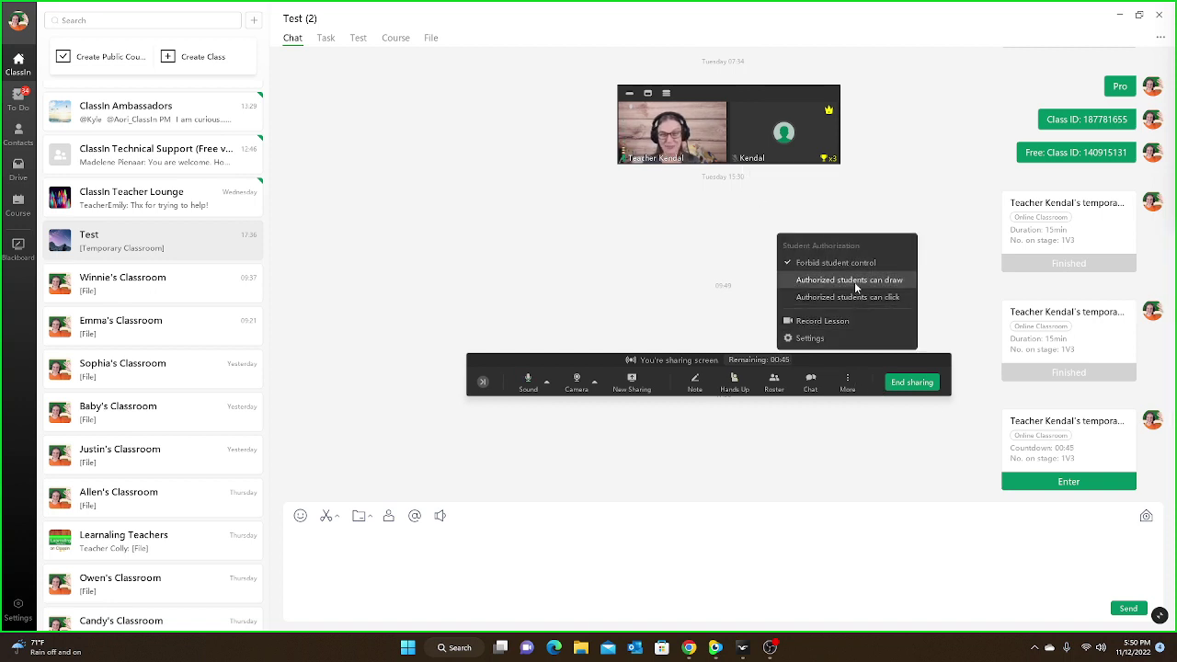
left_click(848, 269)
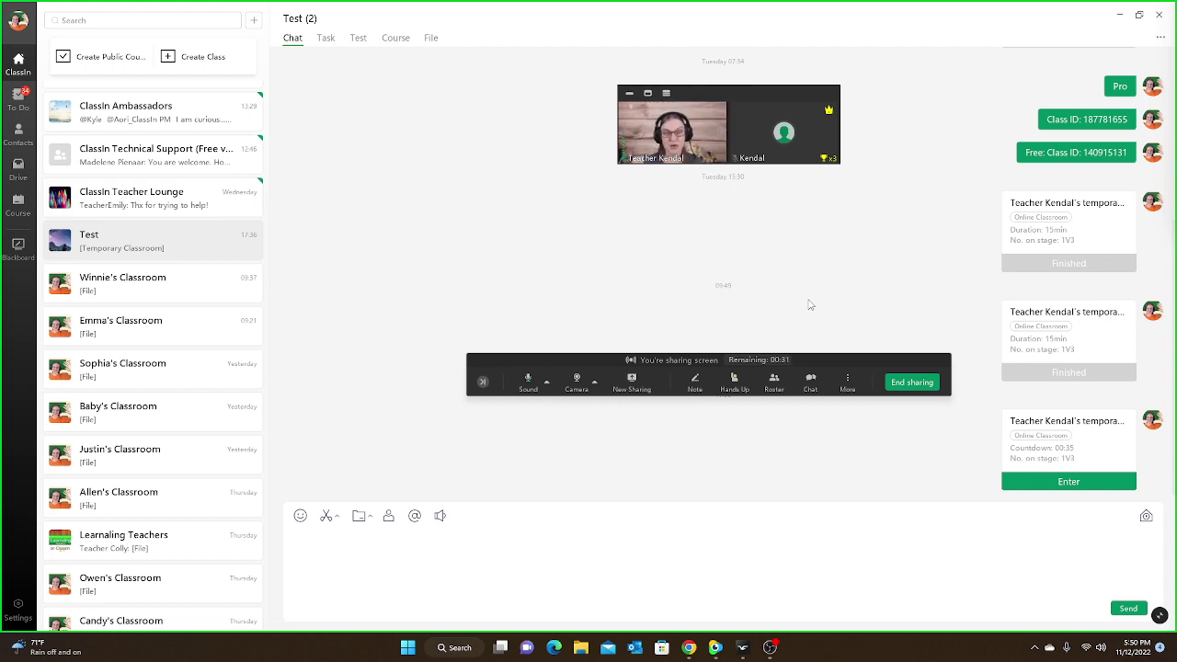
- Allow authorized students to draw on the shared screen, and switch the student authorization back to Forbid student control
left_click(846, 384)
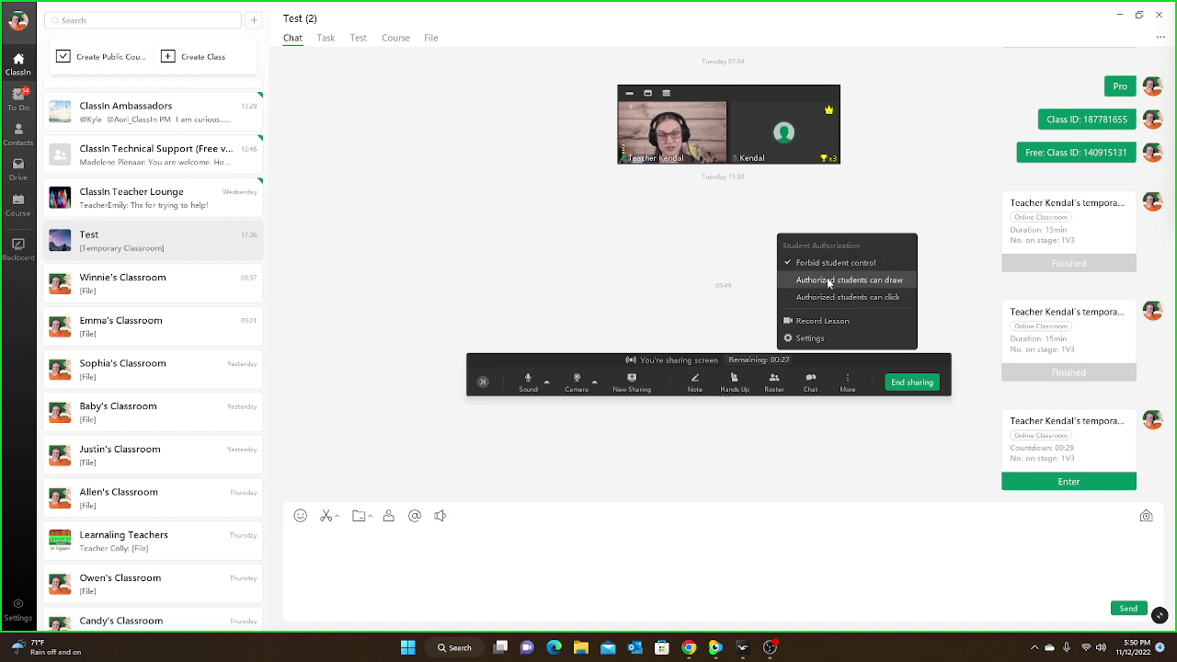
left_click(828, 281)
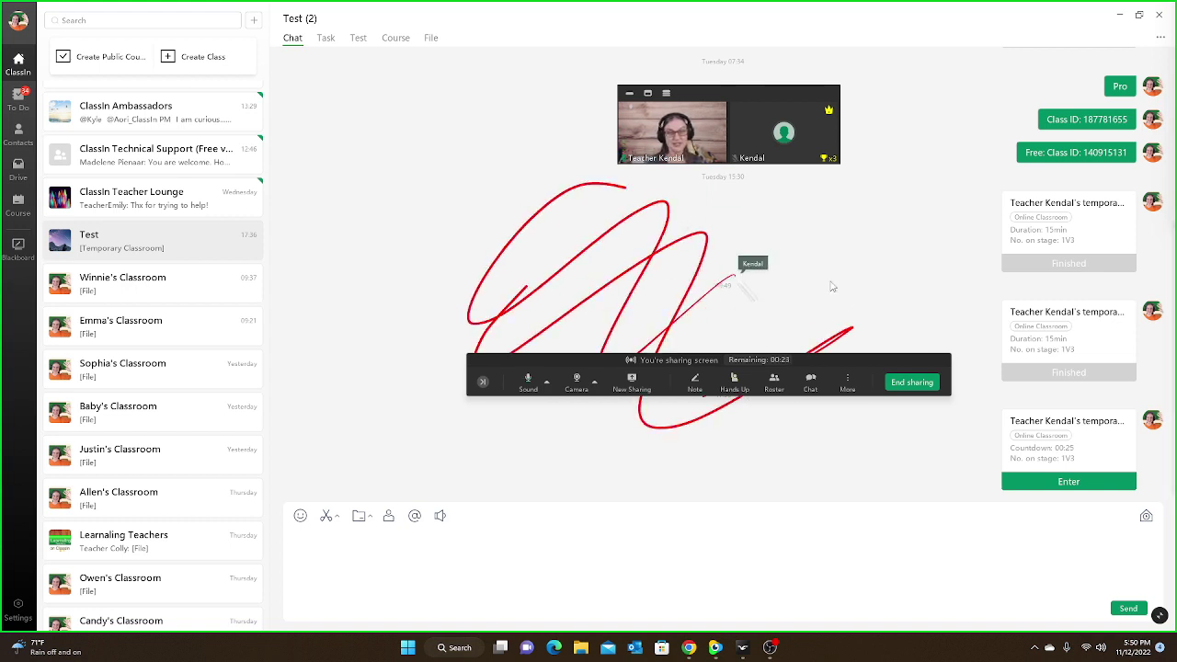
left_click(847, 381)
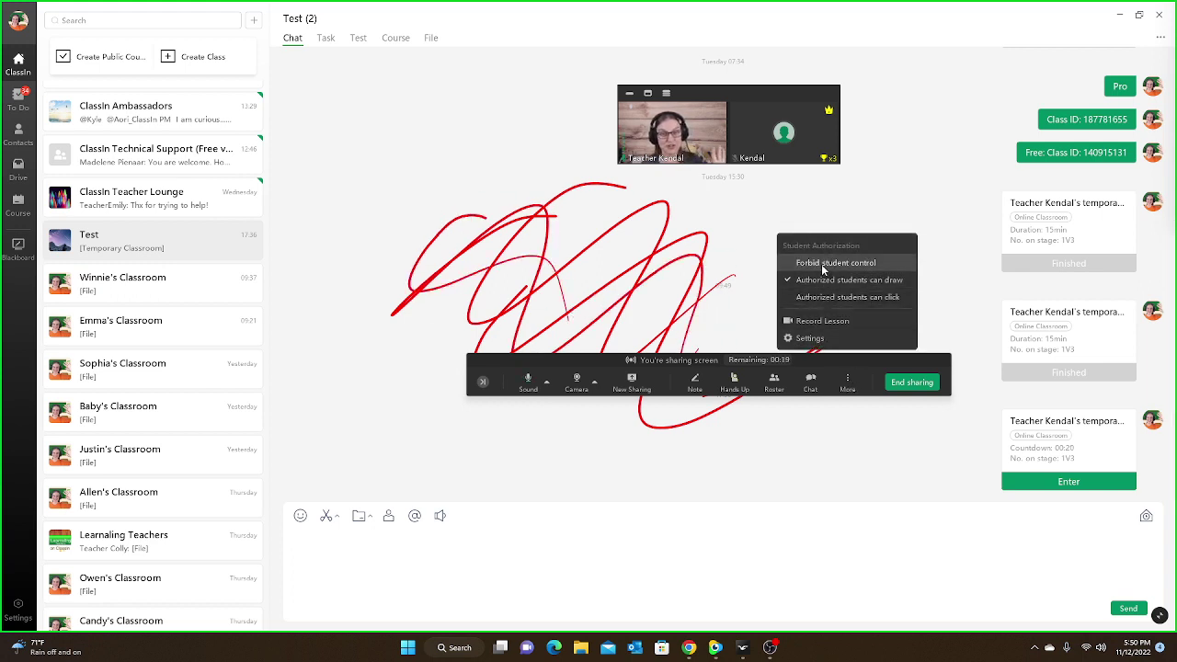
left_click(824, 264)
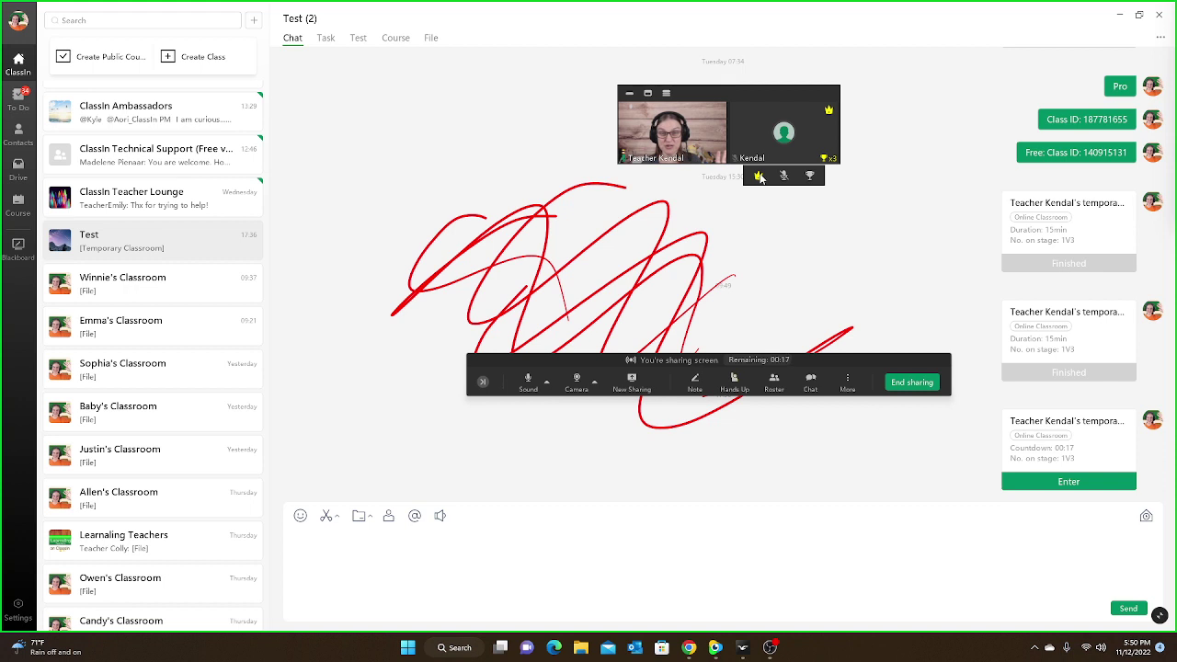
- Toggle the student's authorization off and on again, and reselect Forbid student control
left_click(759, 177)
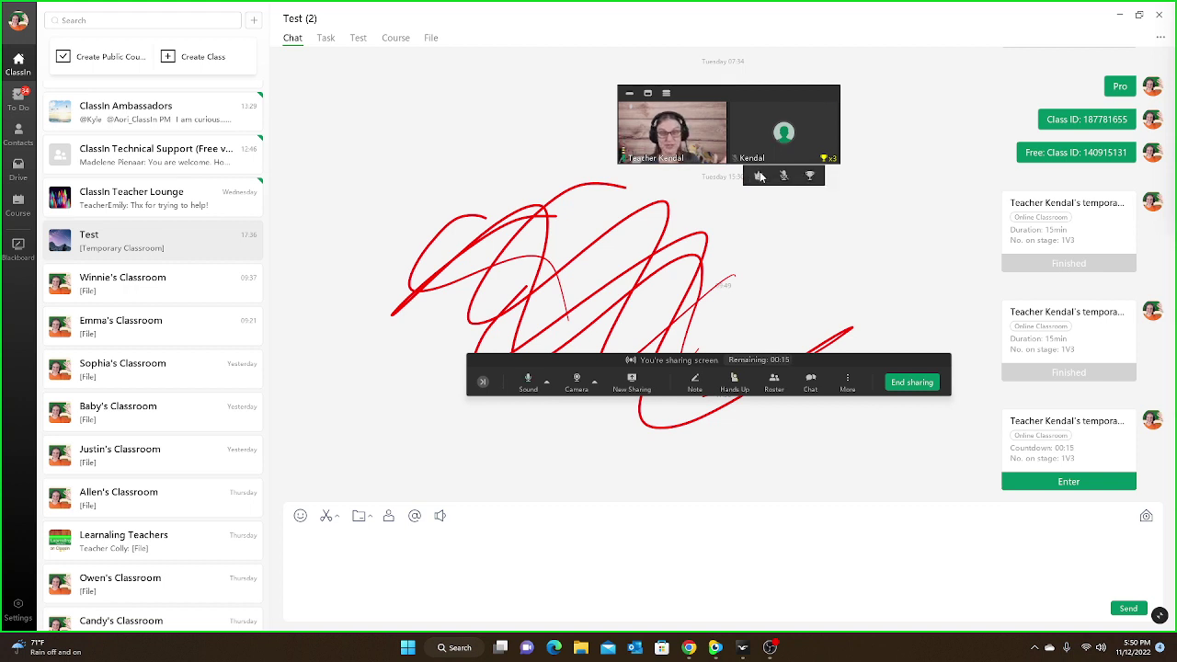
left_click(848, 381)
left_click(852, 270)
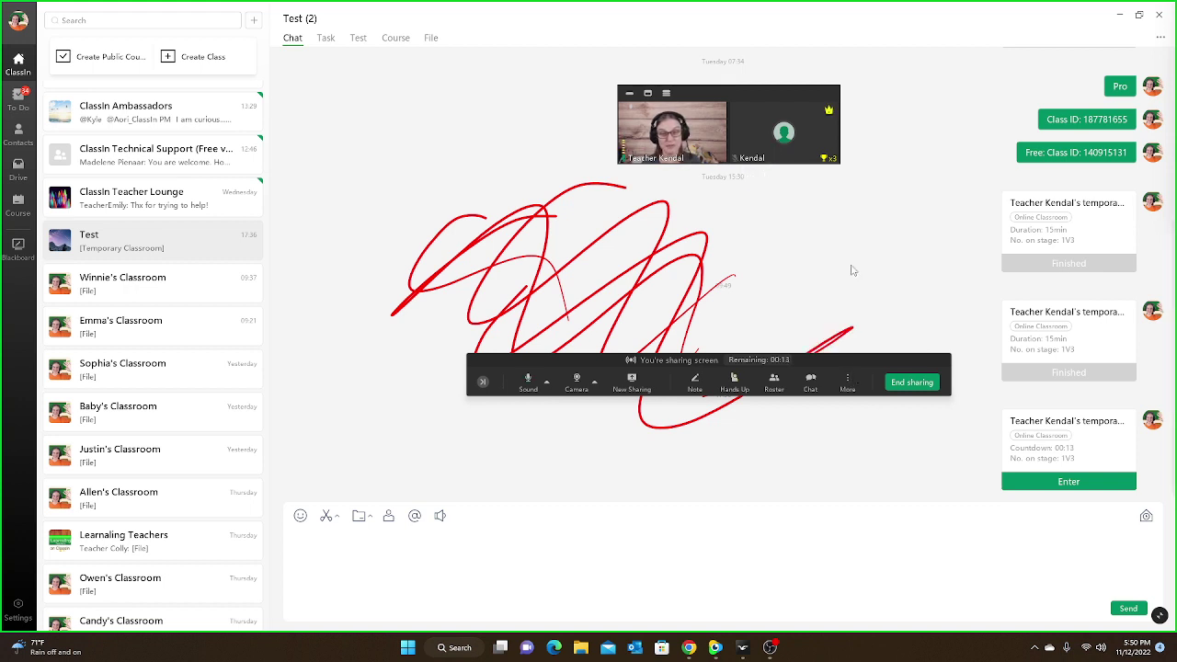
- Set the student authorization to Authorized students can click
left_click(848, 381)
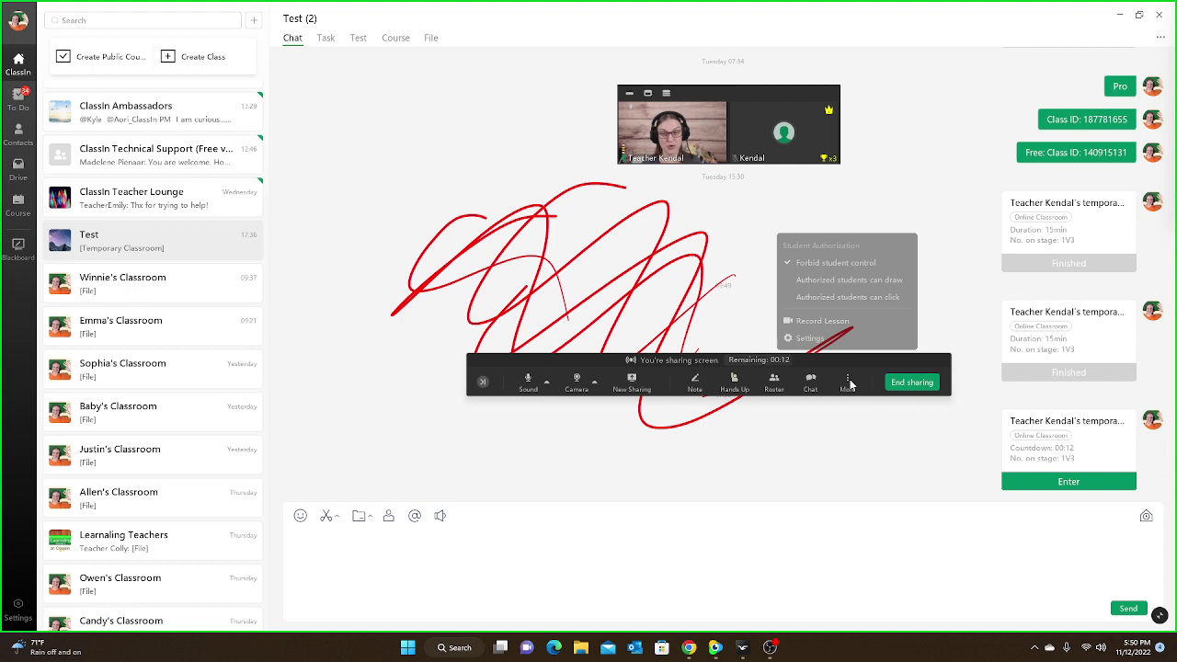
left_click(844, 300)
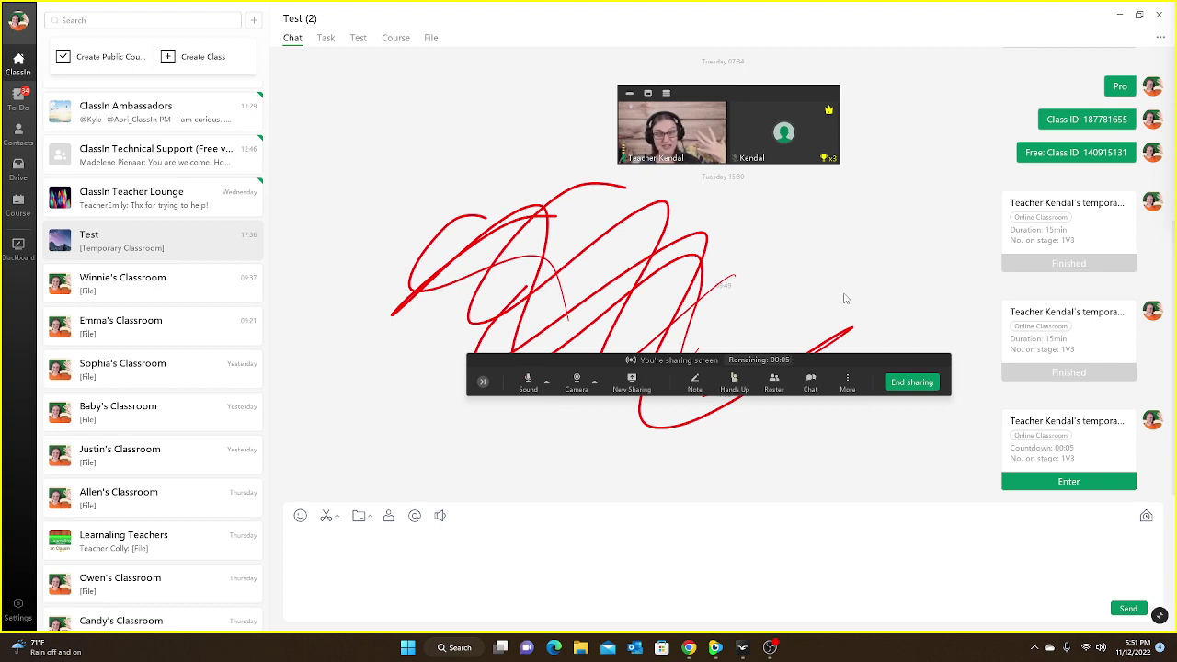
left_click(846, 382)
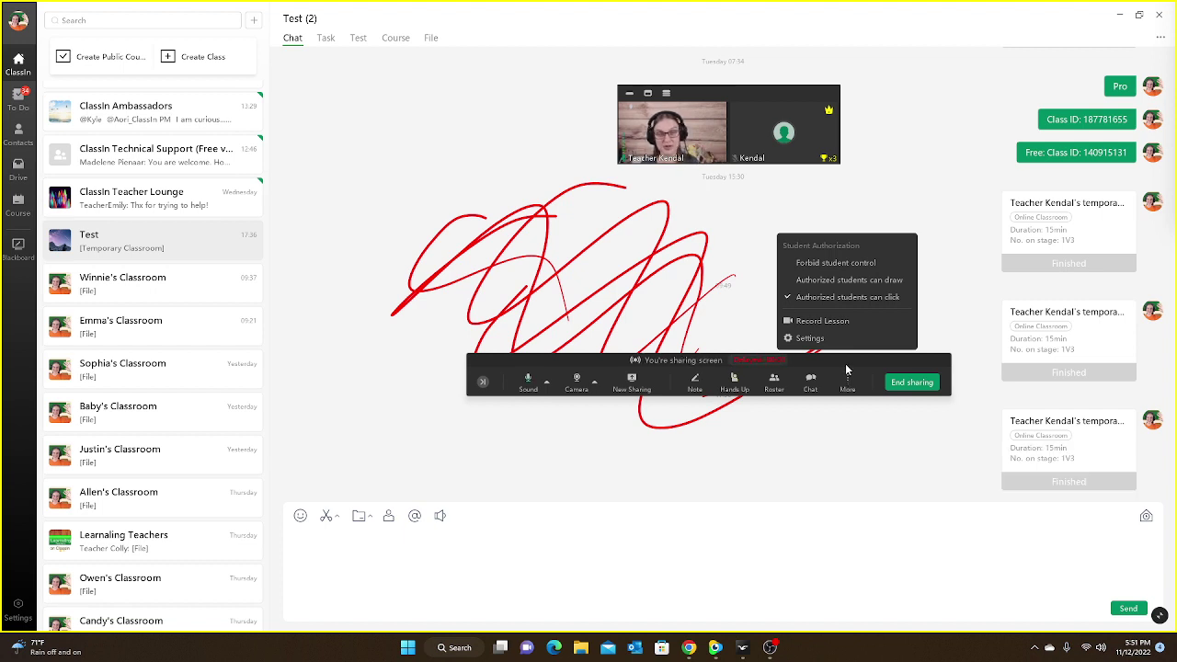
left_click(836, 300)
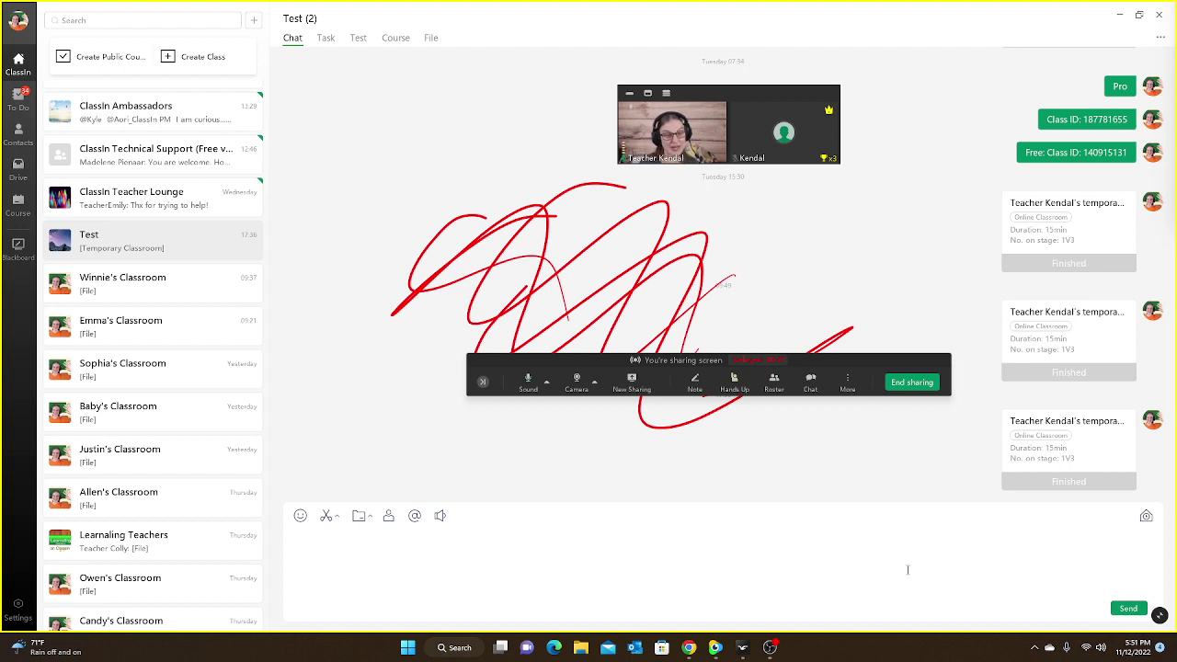
- Collapse and re-expand the sharing control bar, and end the screen sharing to return to the blackboard
left_click(482, 382)
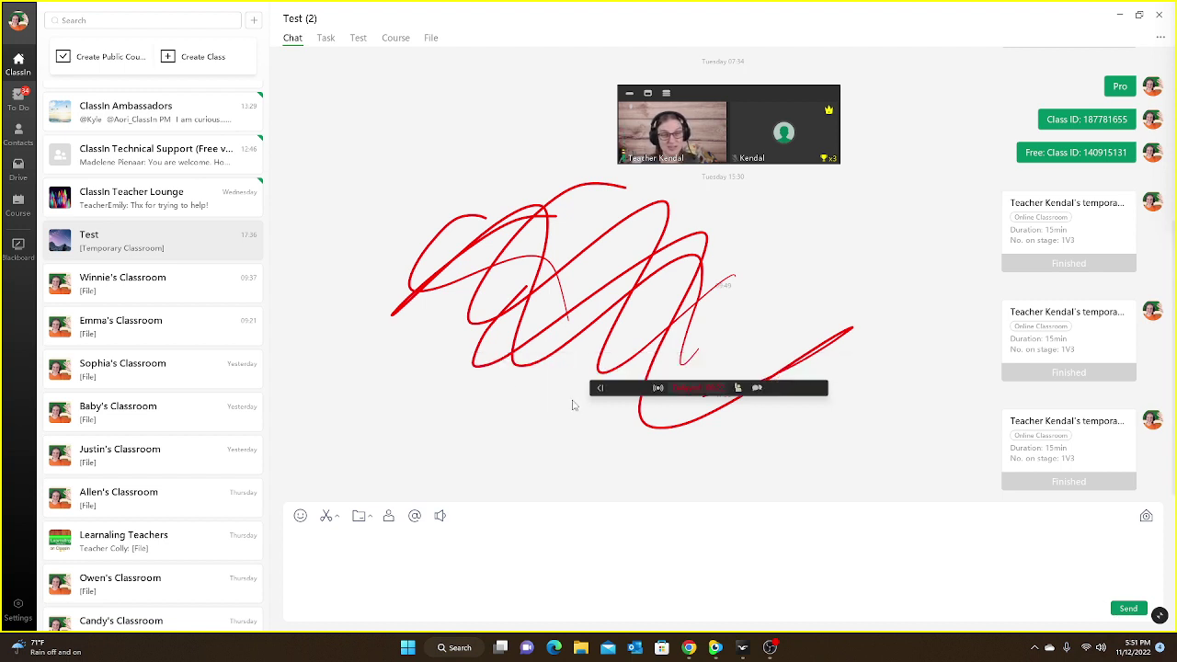
left_click(599, 390)
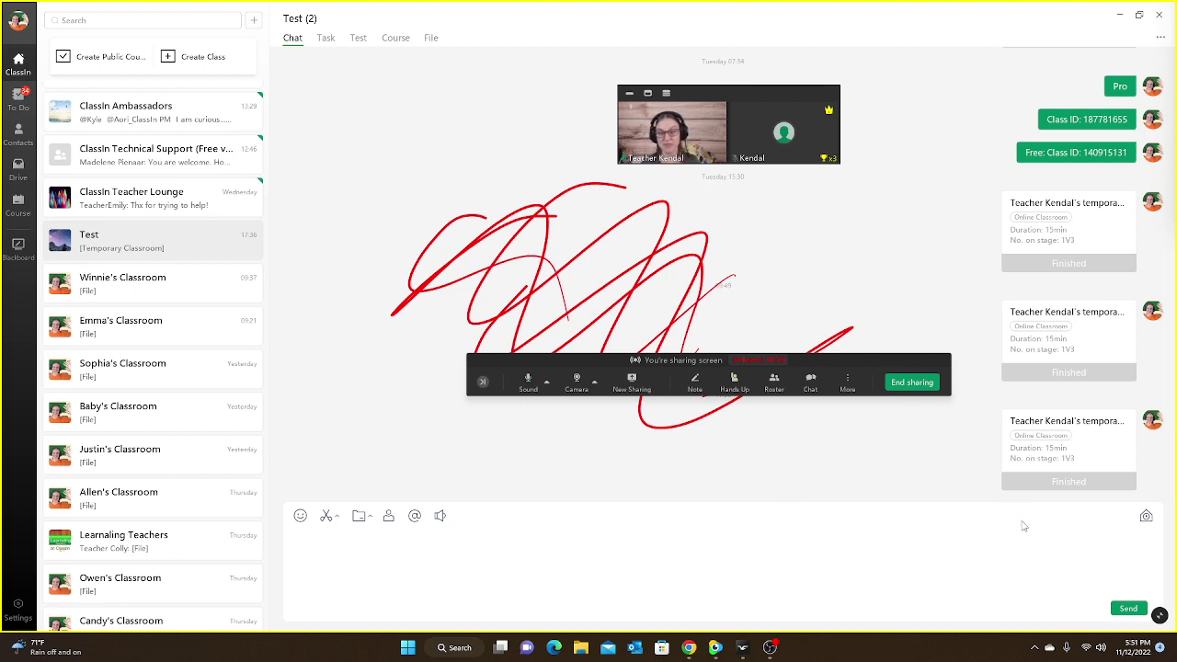
left_click(916, 383)
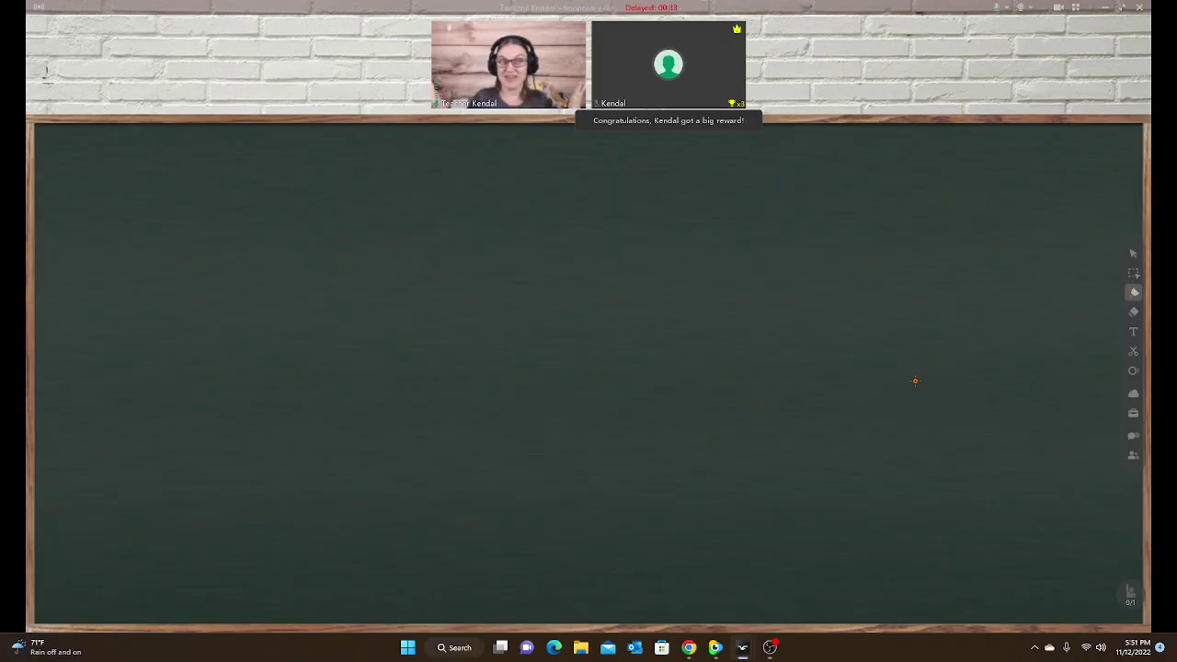